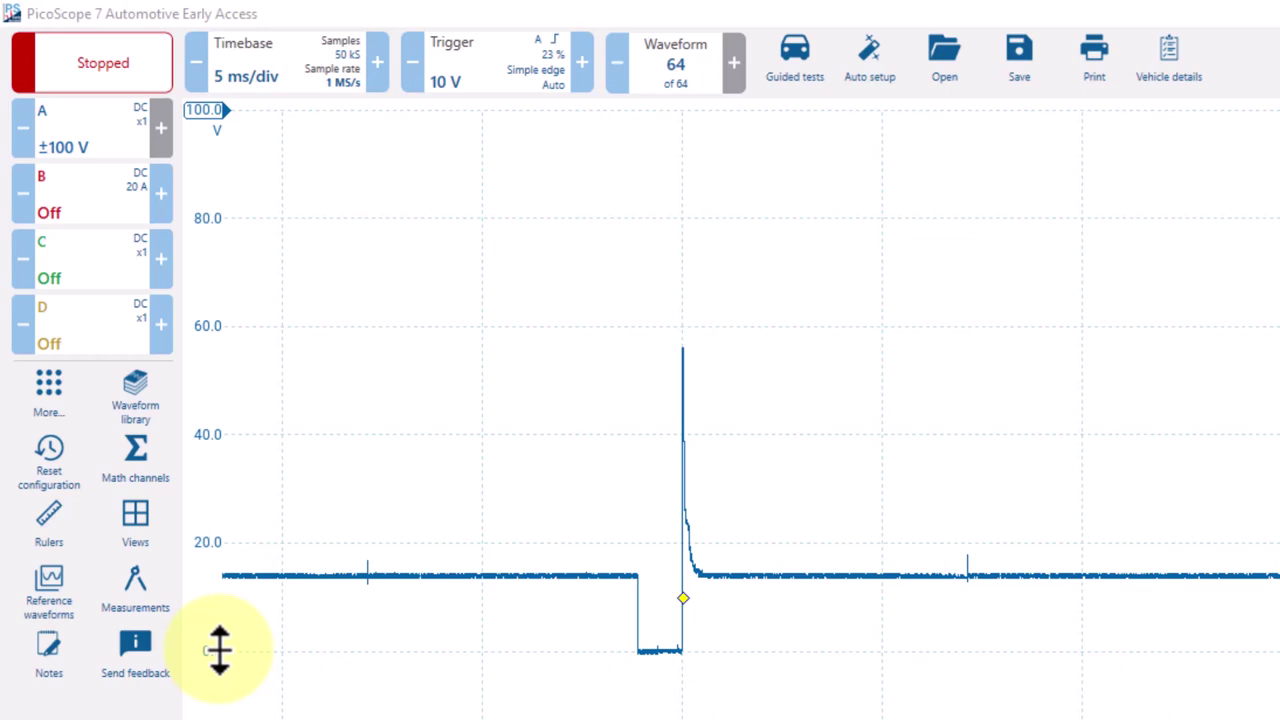
- Drag channel A's voltage axis down twice so the 100 V label sits lower on the graph
{"action": "left_click_drag", "start_coordinate": [219, 276], "coordinate": [226, 352]}
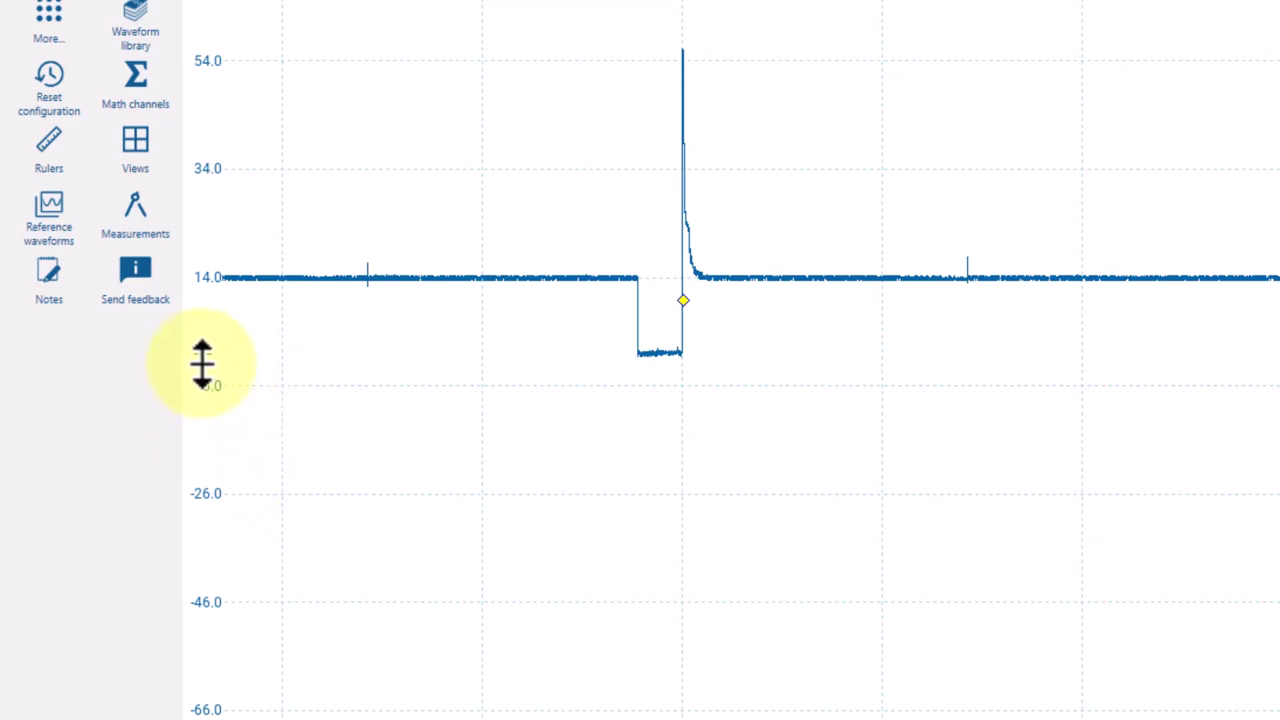
{"action": "left_click_drag", "start_coordinate": [204, 352], "coordinate": [217, 388]}
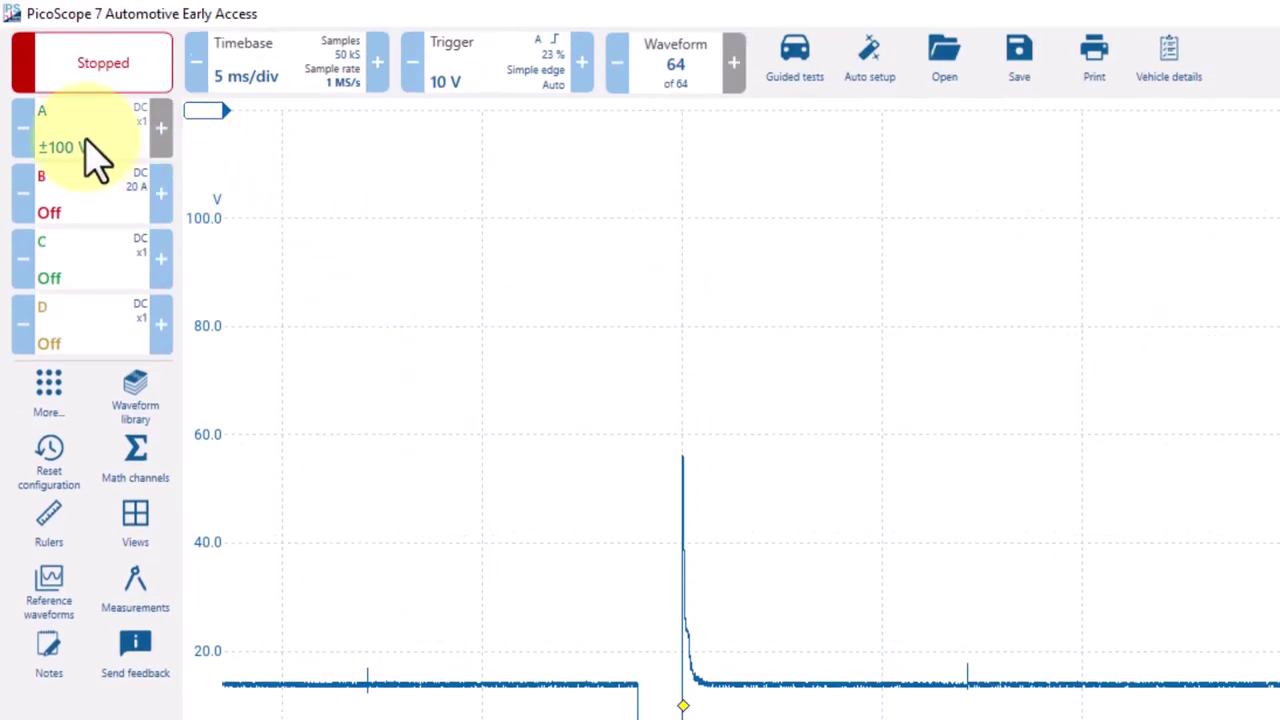
- In channel A's display settings, nudge the vertical offset up three steps and back down two
{"action": "left_click", "coordinate": [85, 138]}
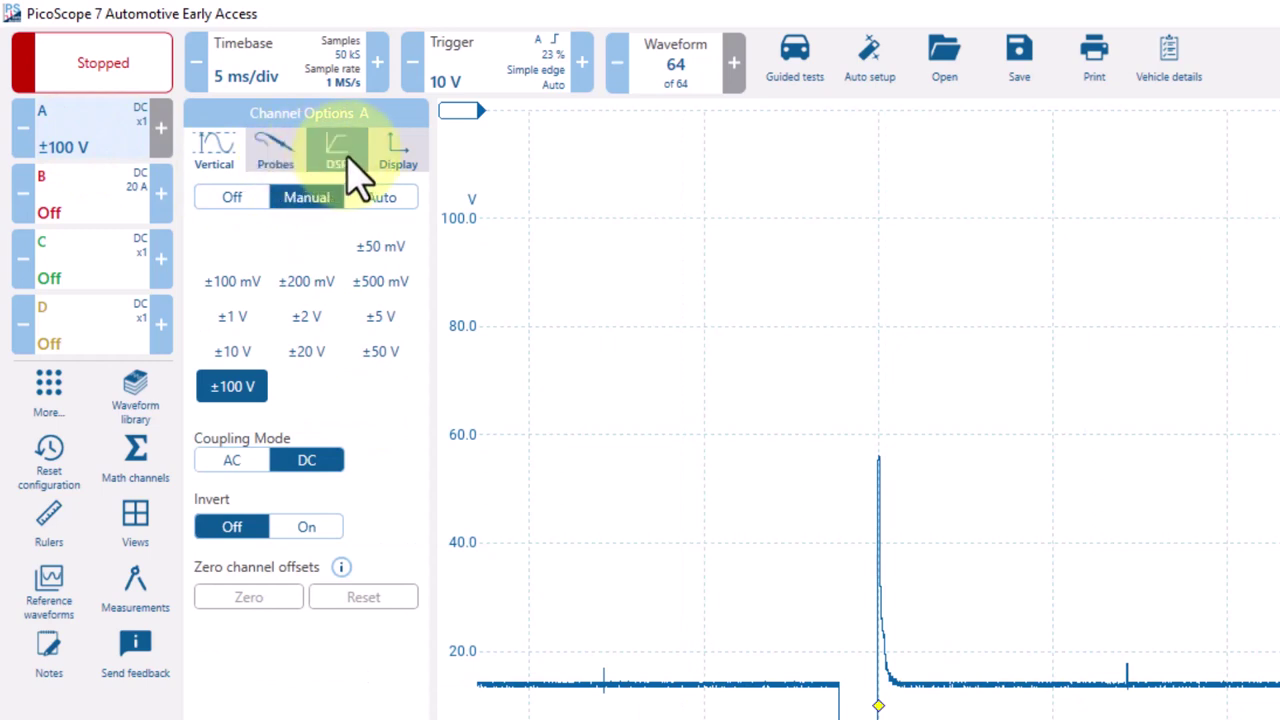
{"action": "left_click", "coordinate": [385, 155]}
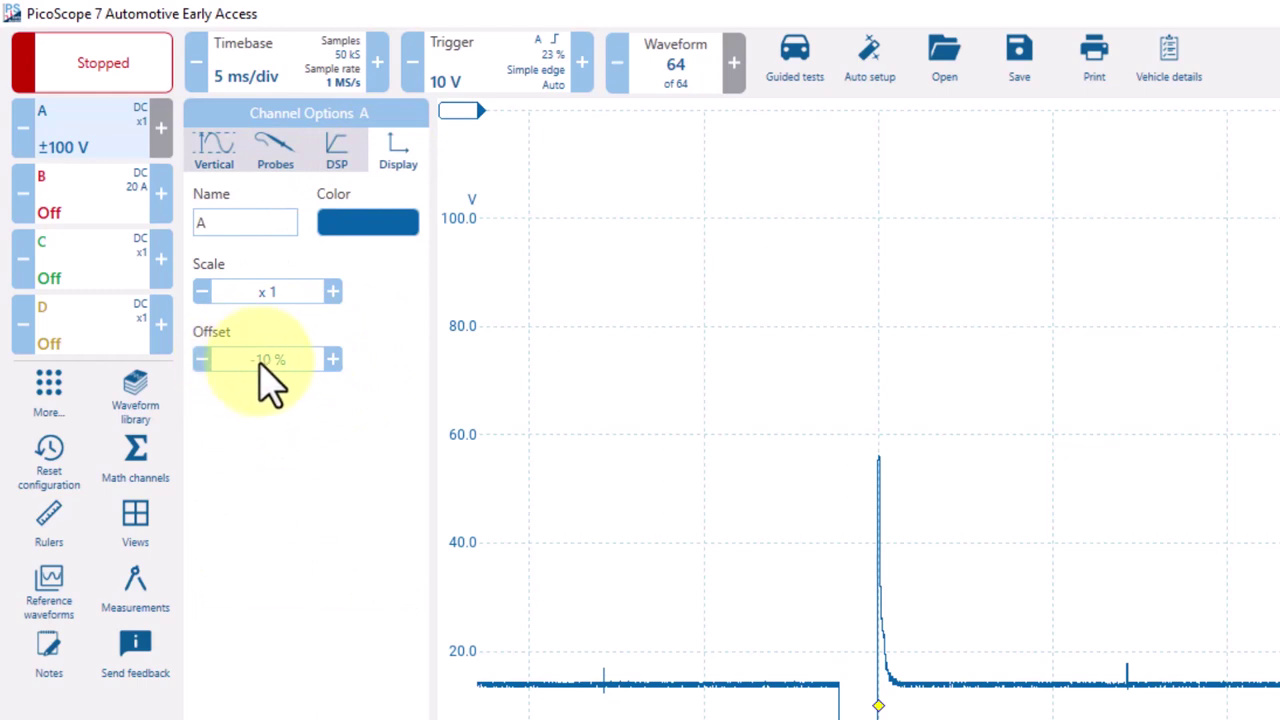
{"action": "left_click", "coordinate": [332, 359]}
{"action": "left_click", "coordinate": [332, 359]}
{"action": "left_click", "coordinate": [332, 359]}
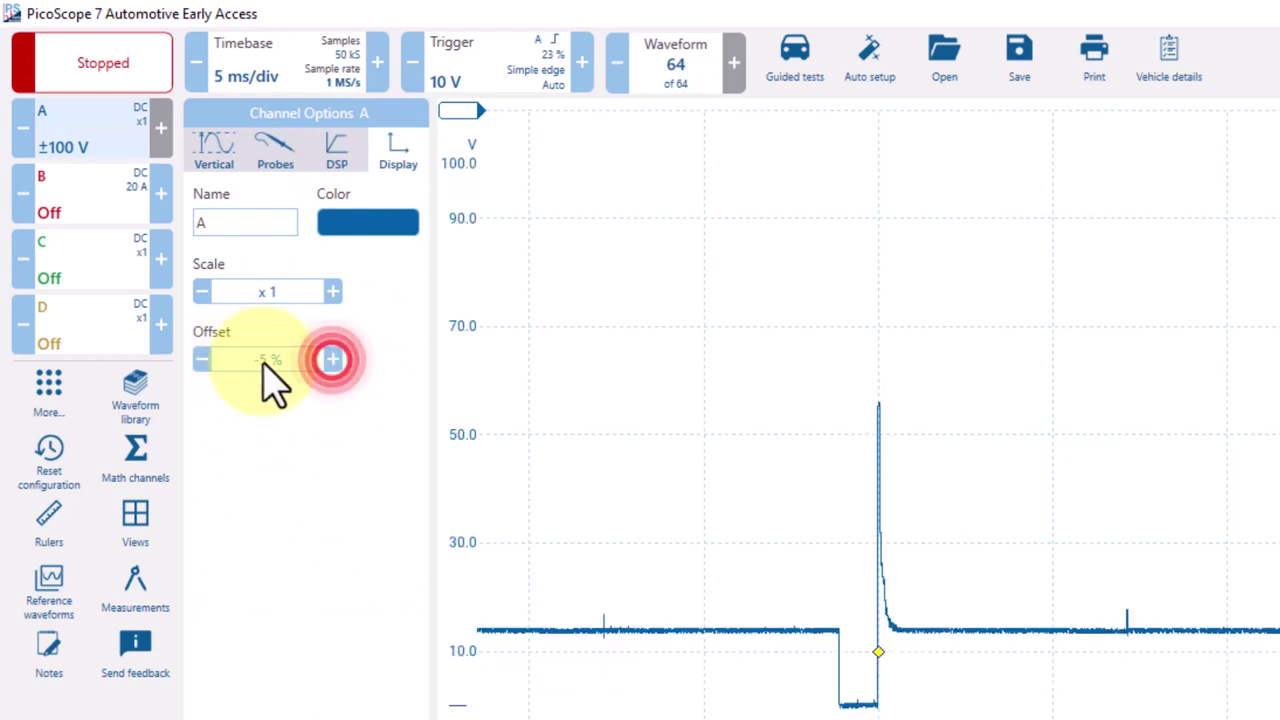
{"action": "left_click", "coordinate": [202, 359]}
{"action": "left_click", "coordinate": [202, 359]}
{"action": "left_click", "coordinate": [202, 359]}
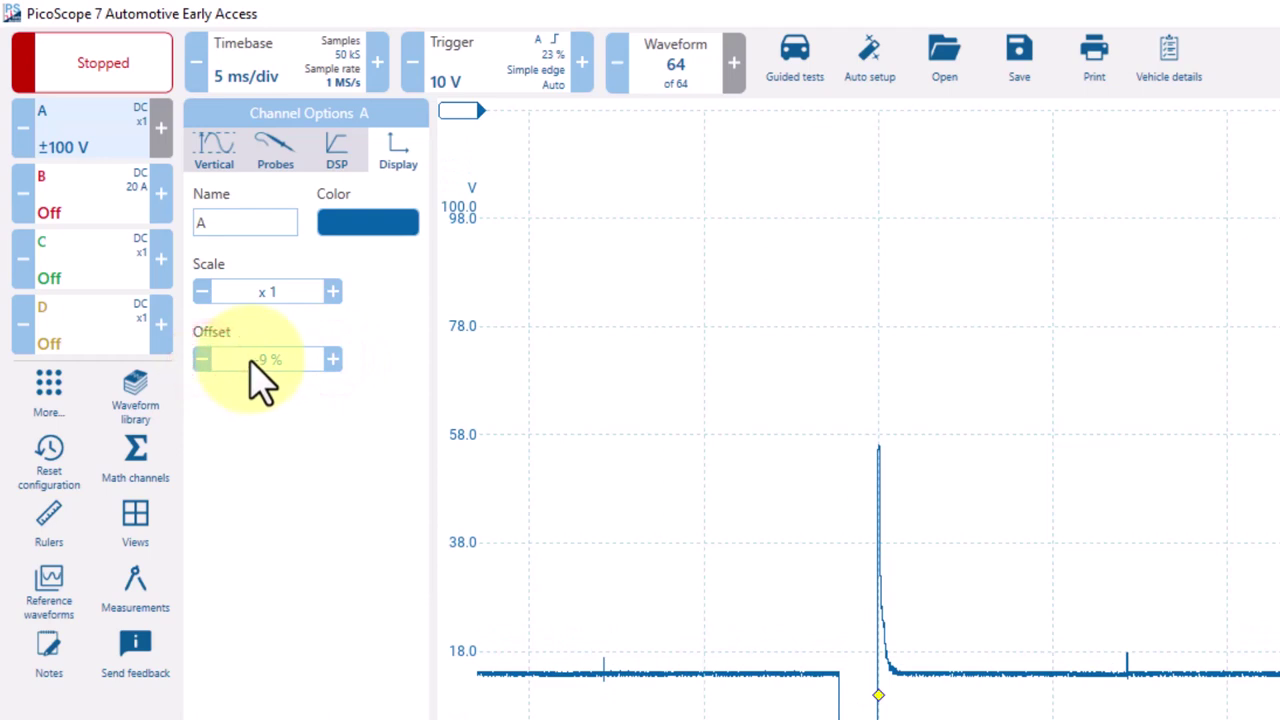
- Enter channel A's offset on the keypad, ending at 0 % so the scale tops out at 100 V
{"action": "left_click", "coordinate": [258, 359]}
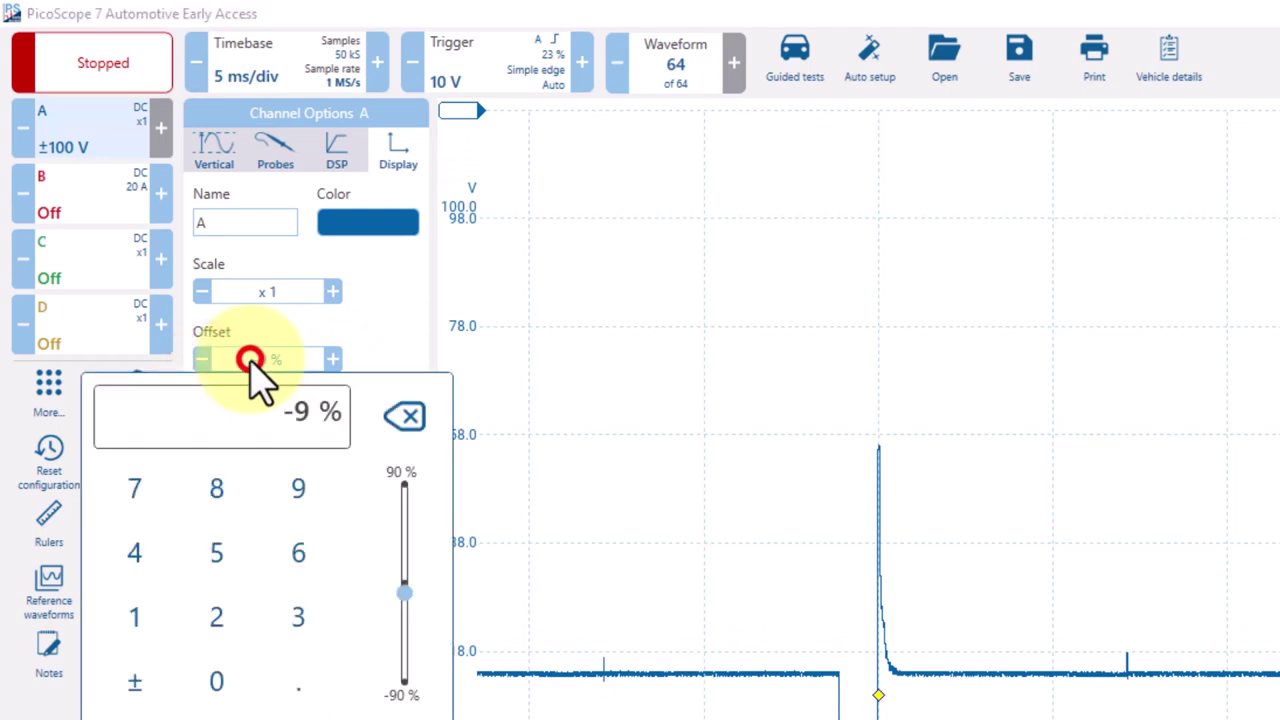
{"action": "left_click", "coordinate": [220, 614]}
{"action": "left_click", "coordinate": [216, 553]}
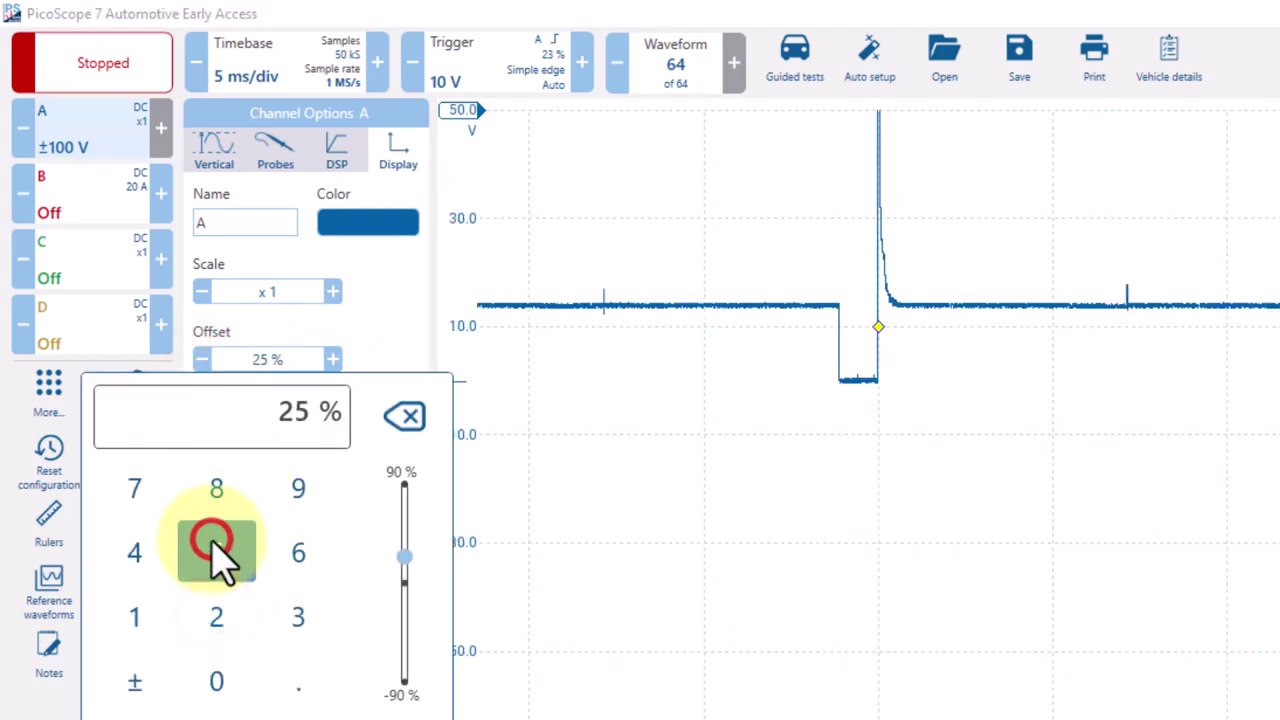
{"action": "left_click", "coordinate": [216, 678]}
{"action": "left_click", "coordinate": [395, 422]}
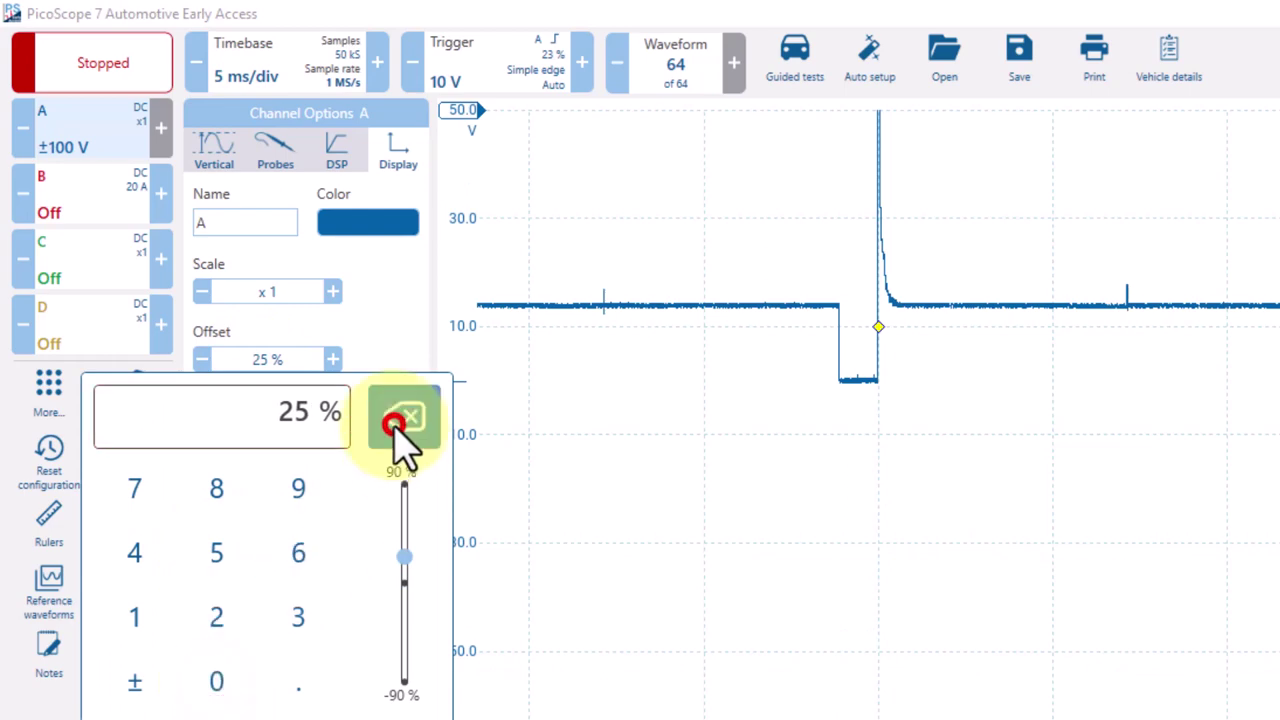
{"action": "left_click", "coordinate": [398, 424]}
{"action": "left_click", "coordinate": [420, 415]}
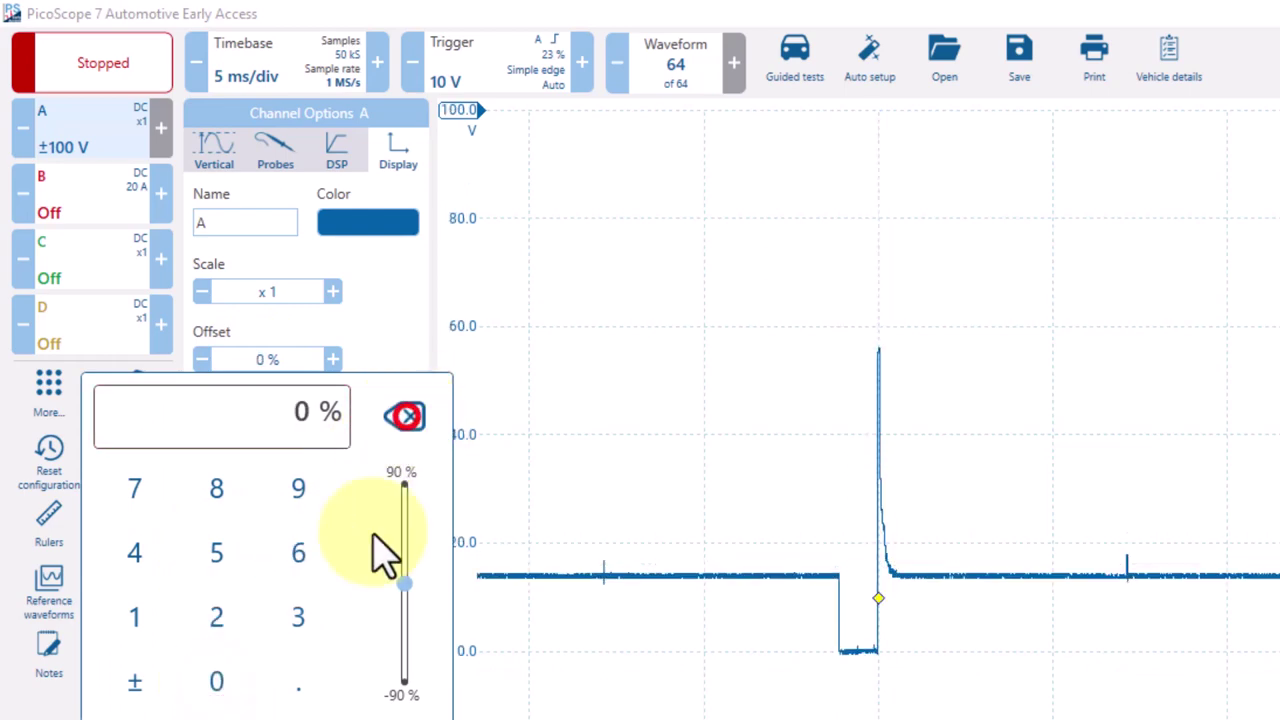
- Resume capture, set channel B to the ±2 A range and close its settings panel
{"action": "key", "text": "space"}
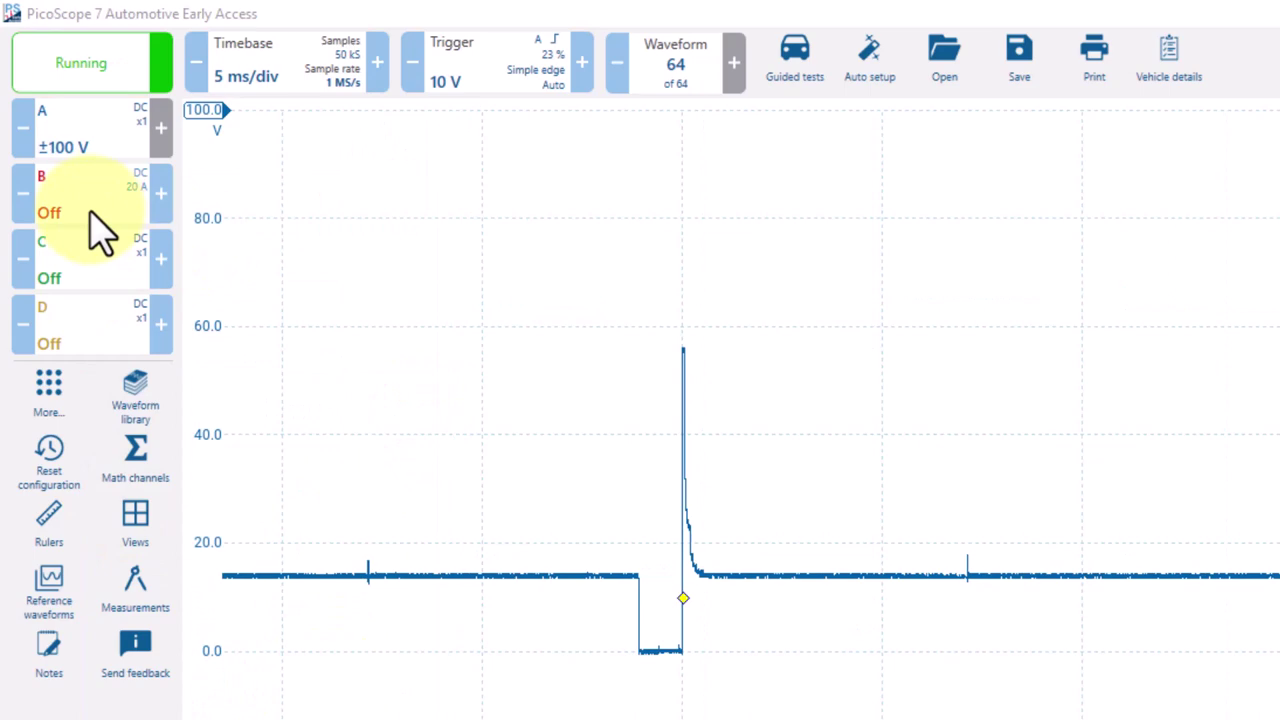
{"action": "left_click", "coordinate": [100, 214]}
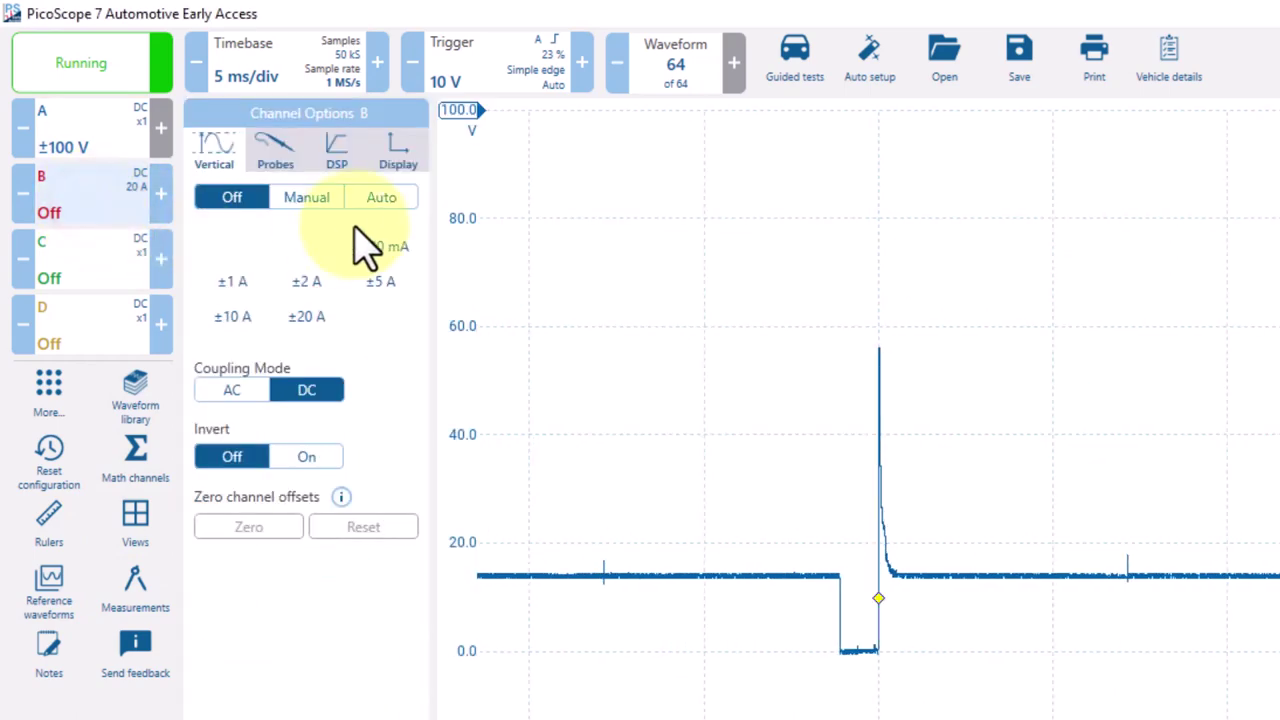
{"action": "left_click", "coordinate": [305, 284]}
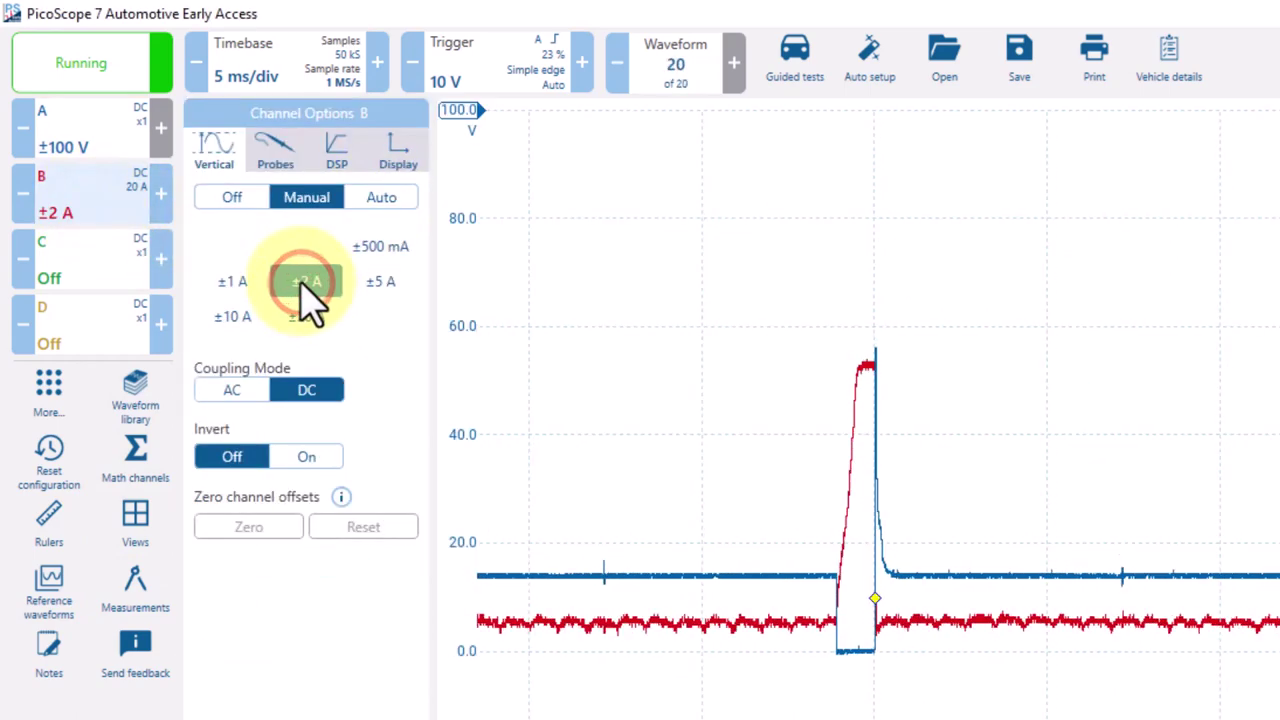
{"action": "left_click", "coordinate": [476, 378]}
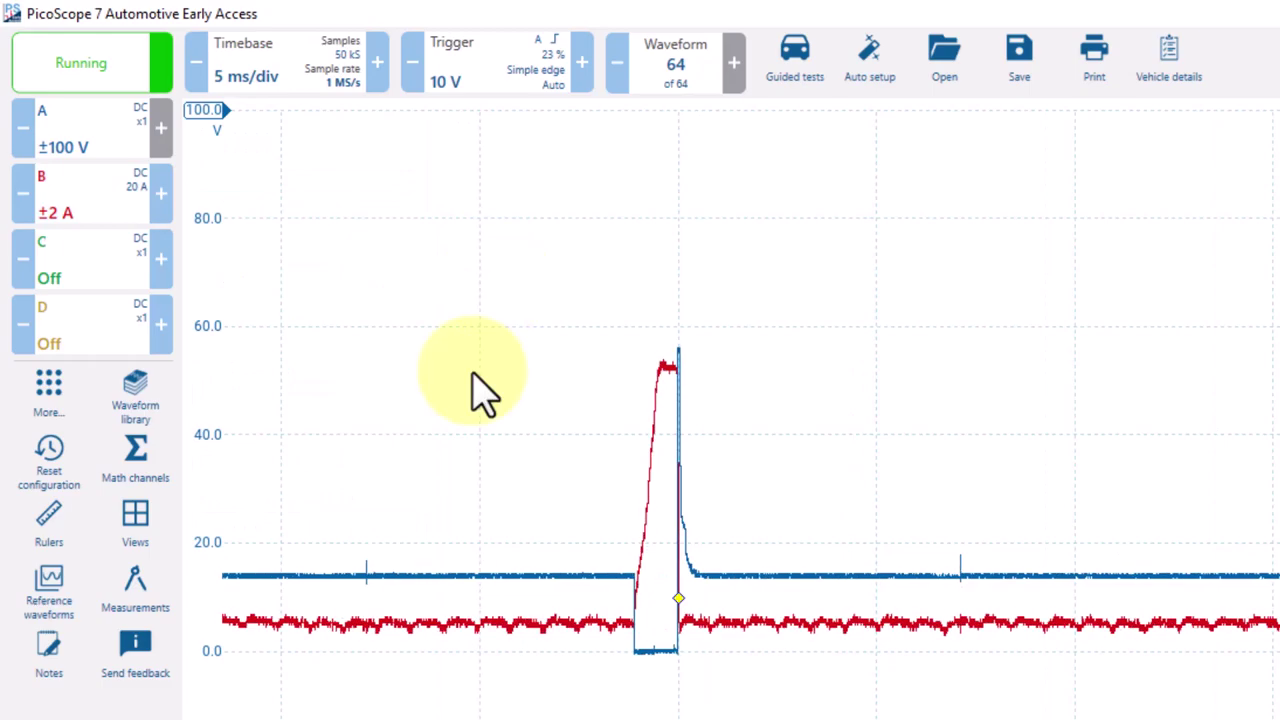
{"action": "left_click", "coordinate": [640, 630]}
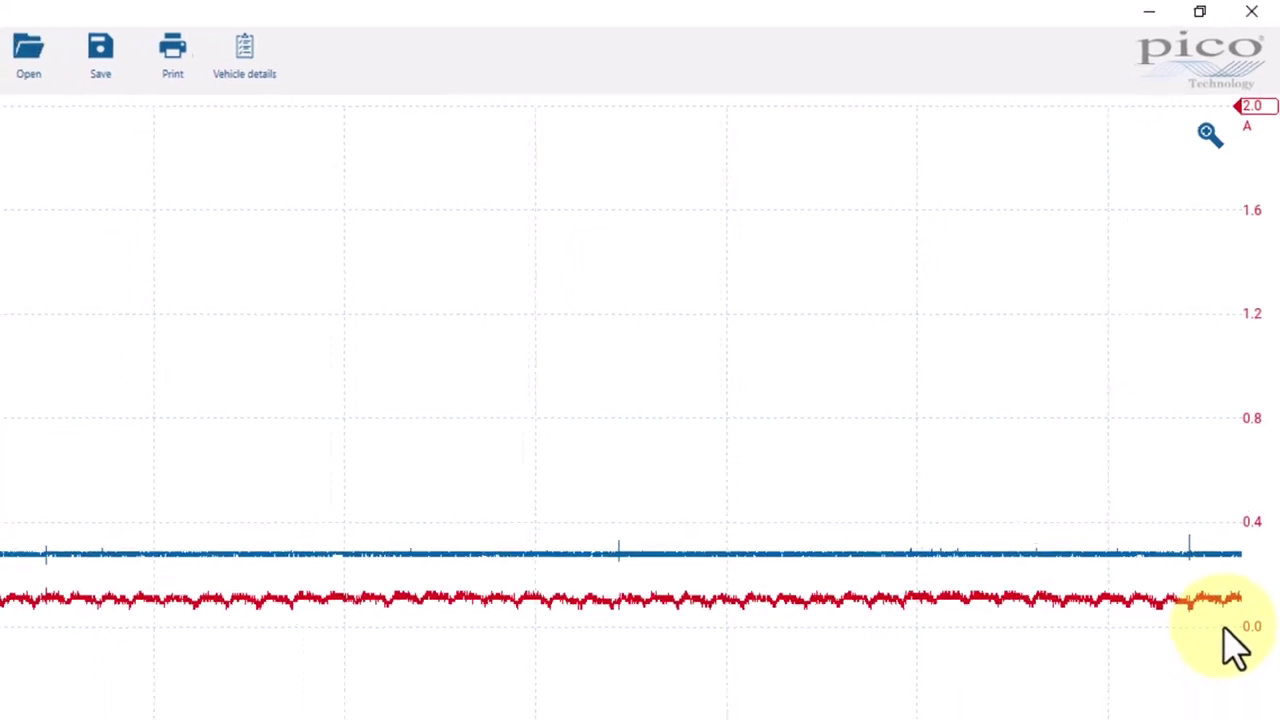
- Drag channel B's current axis down so the red trace settles near the graph's bottom
{"action": "left_click_drag", "start_coordinate": [1240, 627], "coordinate": [1245, 712]}
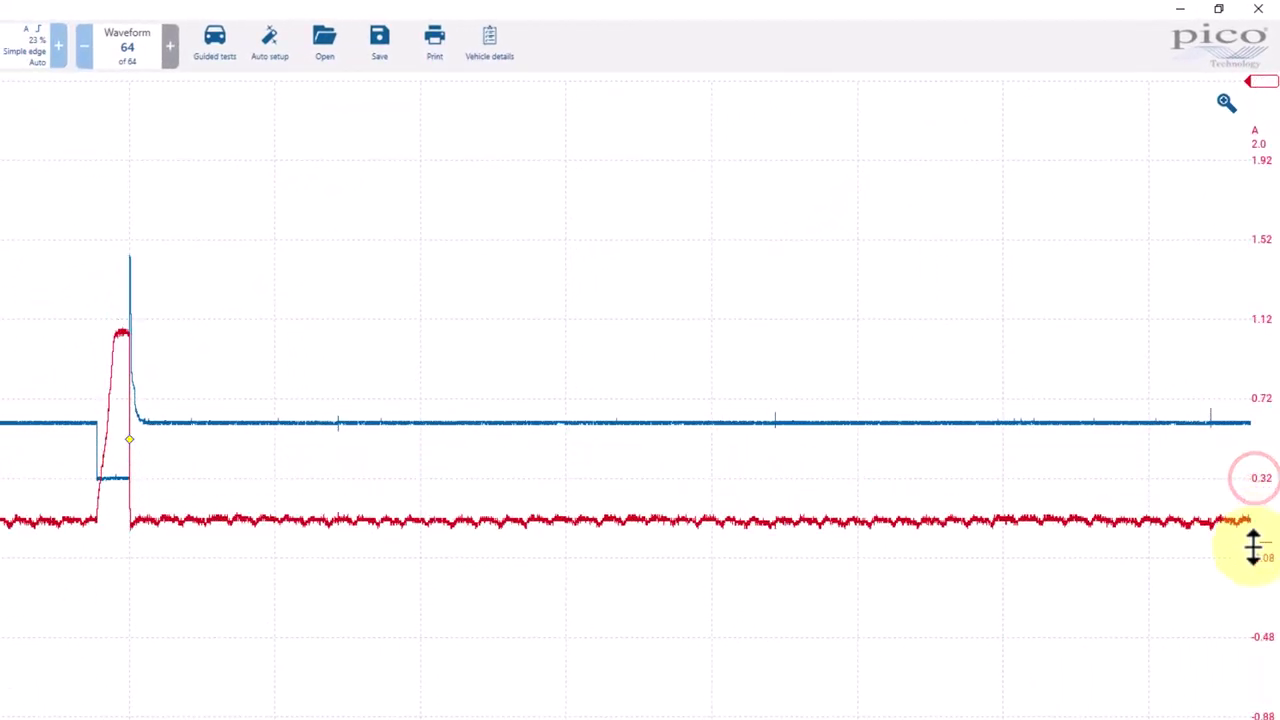
{"action": "left_click_drag", "start_coordinate": [1253, 545], "coordinate": [1249, 714]}
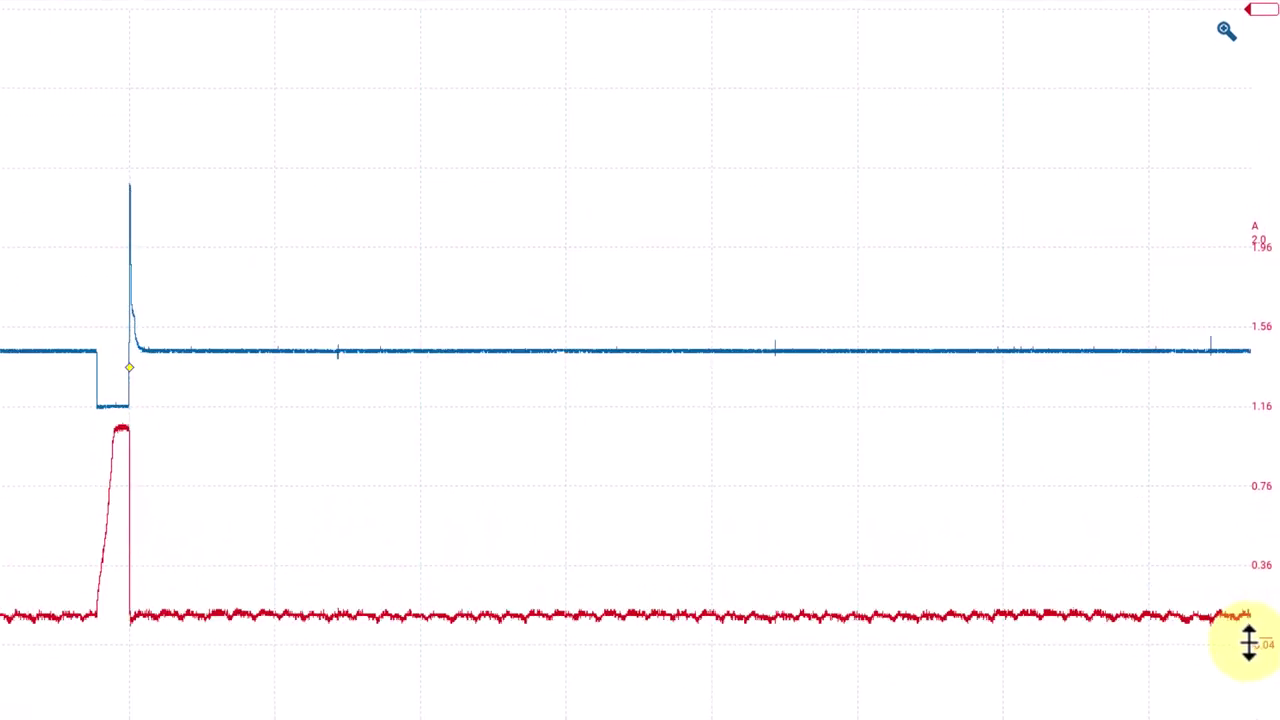
{"action": "left_click_drag", "start_coordinate": [1249, 642], "coordinate": [1249, 651]}
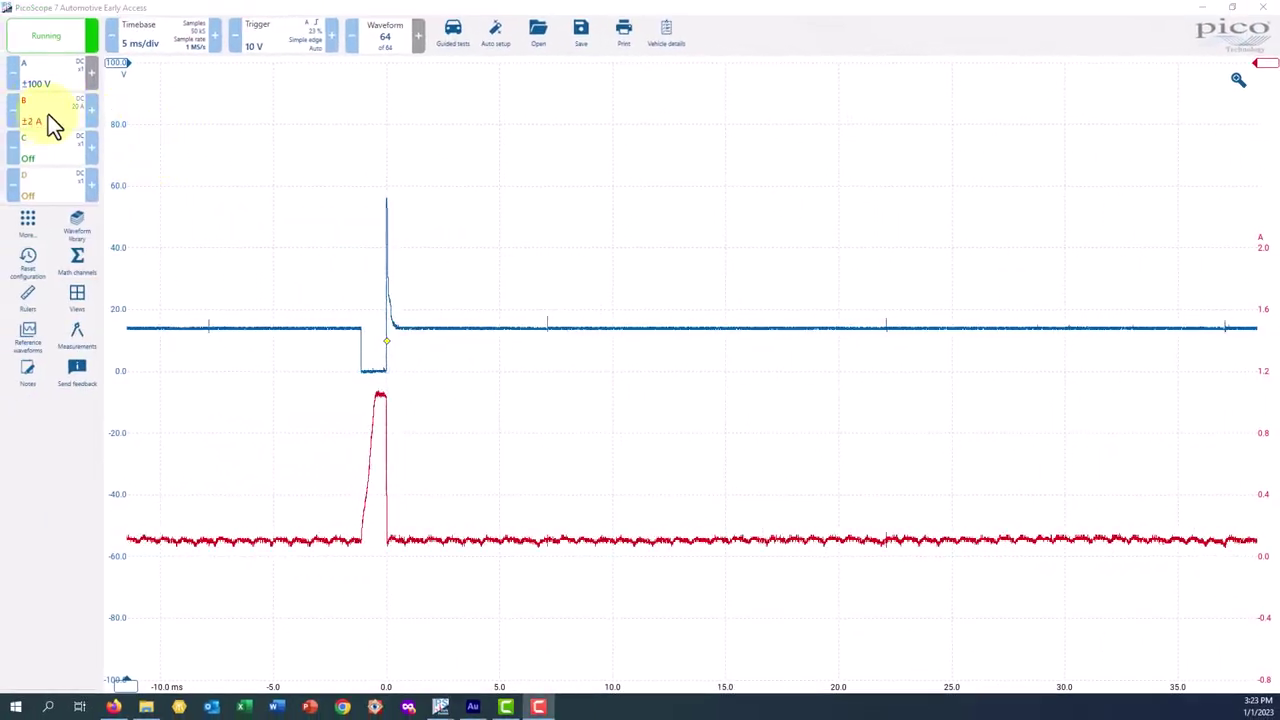
- Set channel B's offset to 0 % using the keypad in its Display settings
{"action": "left_click", "coordinate": [48, 115]}
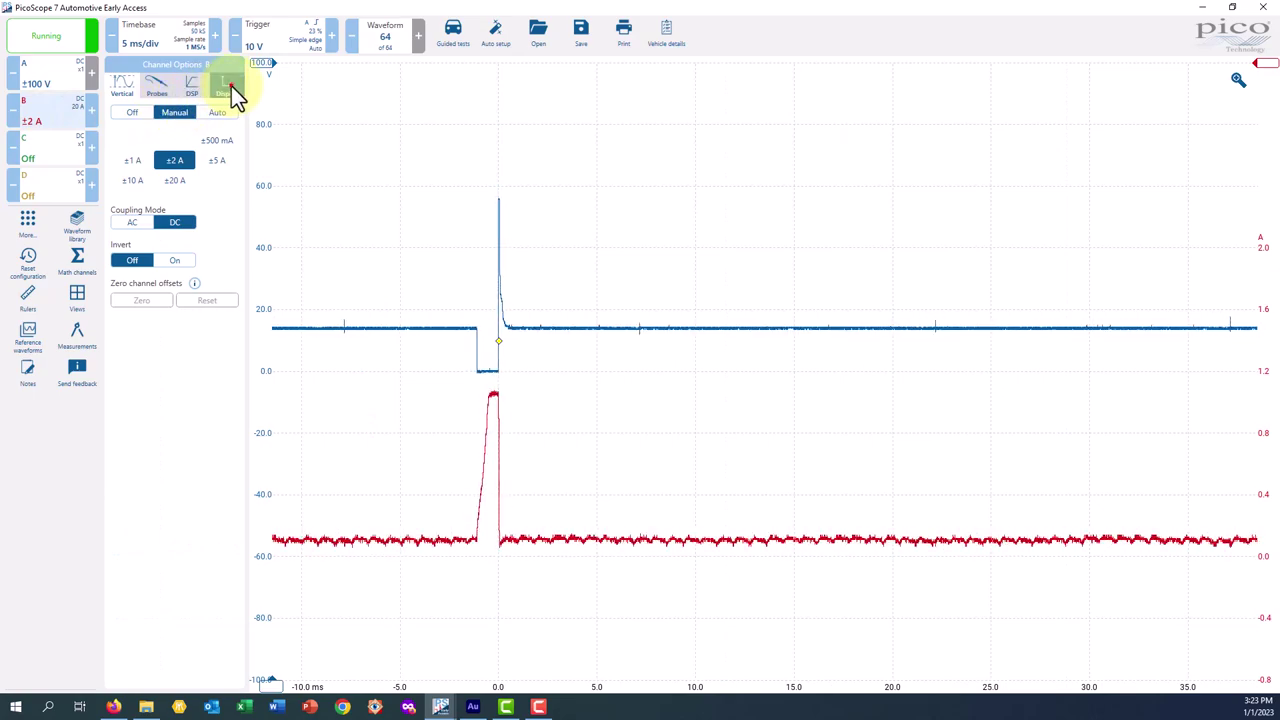
{"action": "left_click", "coordinate": [225, 87]}
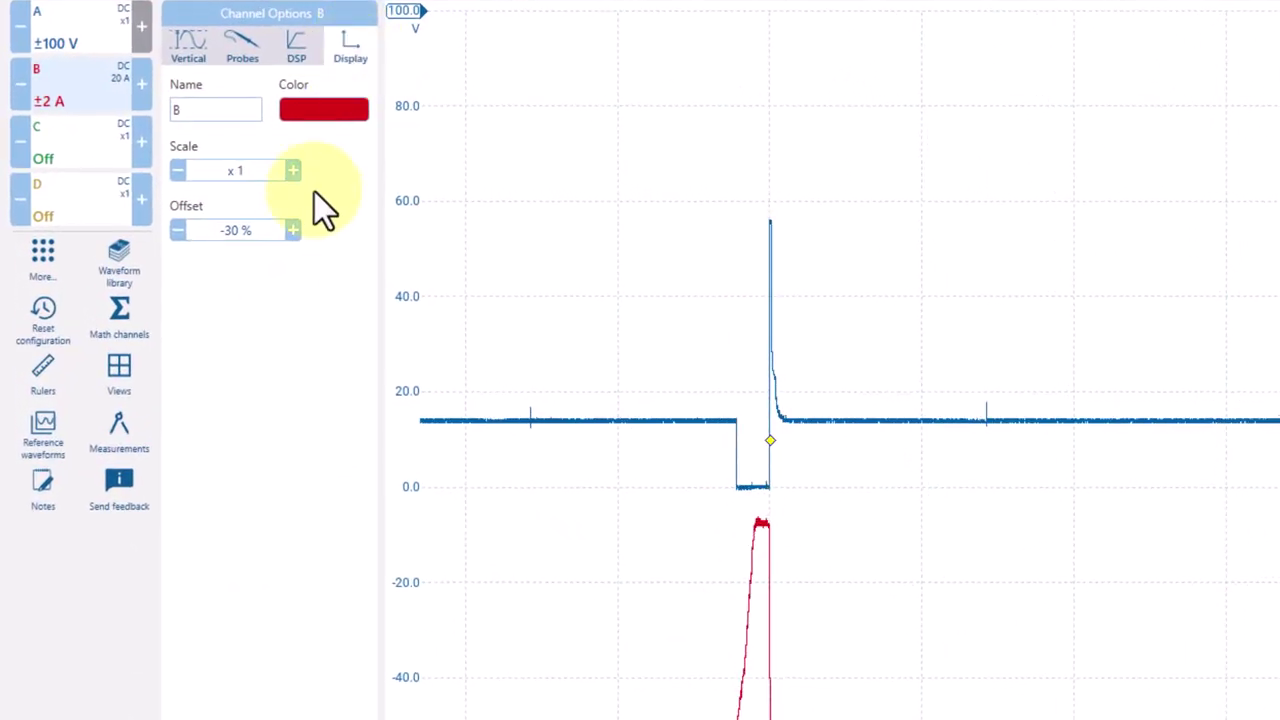
{"action": "left_click", "coordinate": [224, 233]}
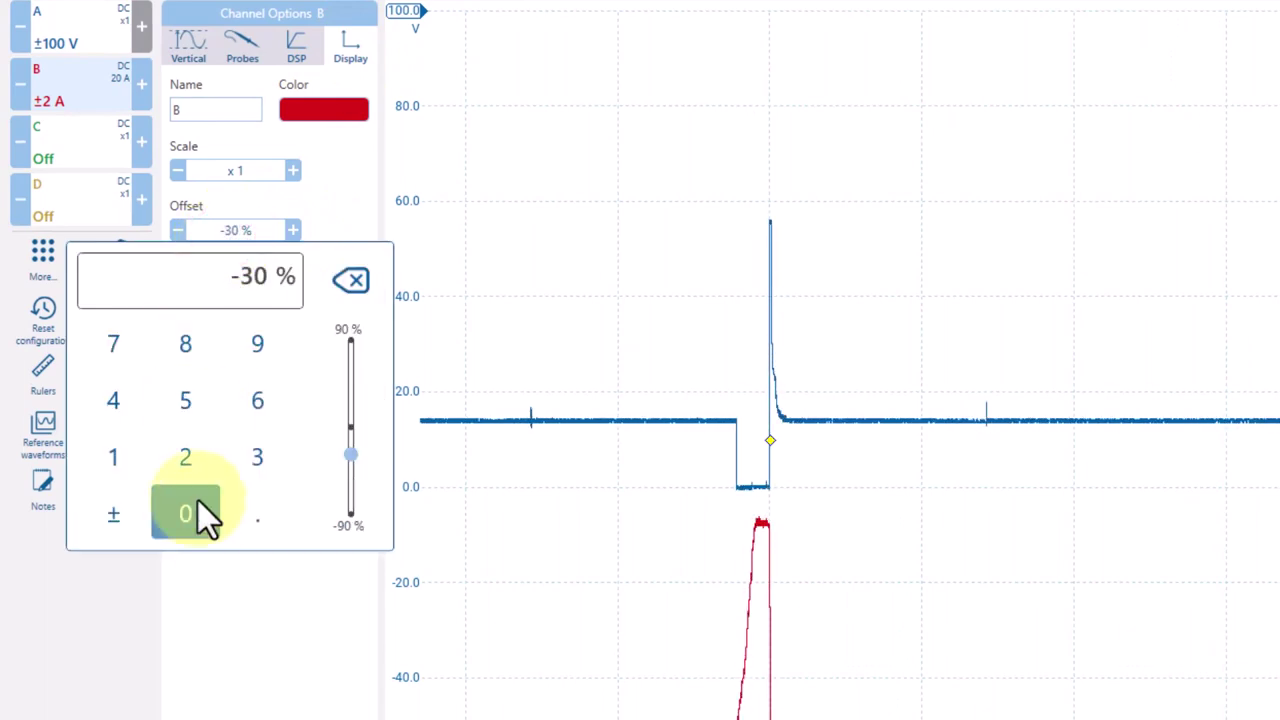
{"action": "left_click", "coordinate": [193, 516]}
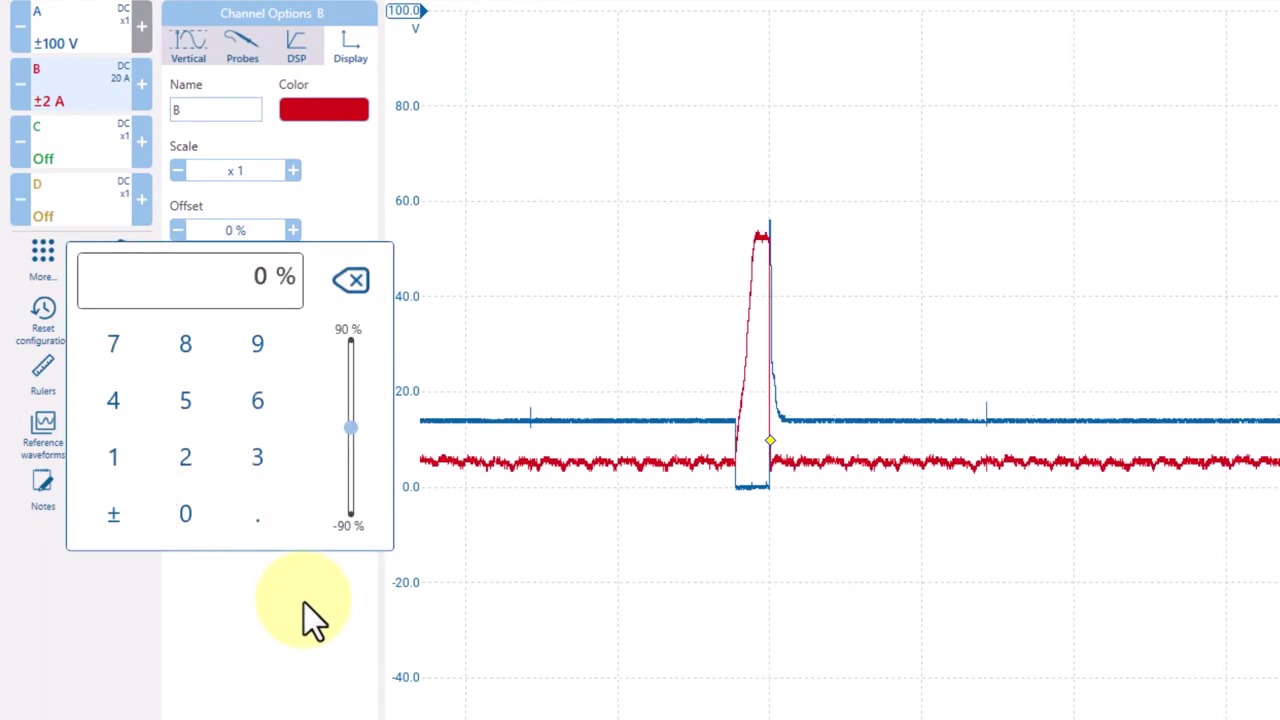
{"action": "left_click", "coordinate": [354, 654]}
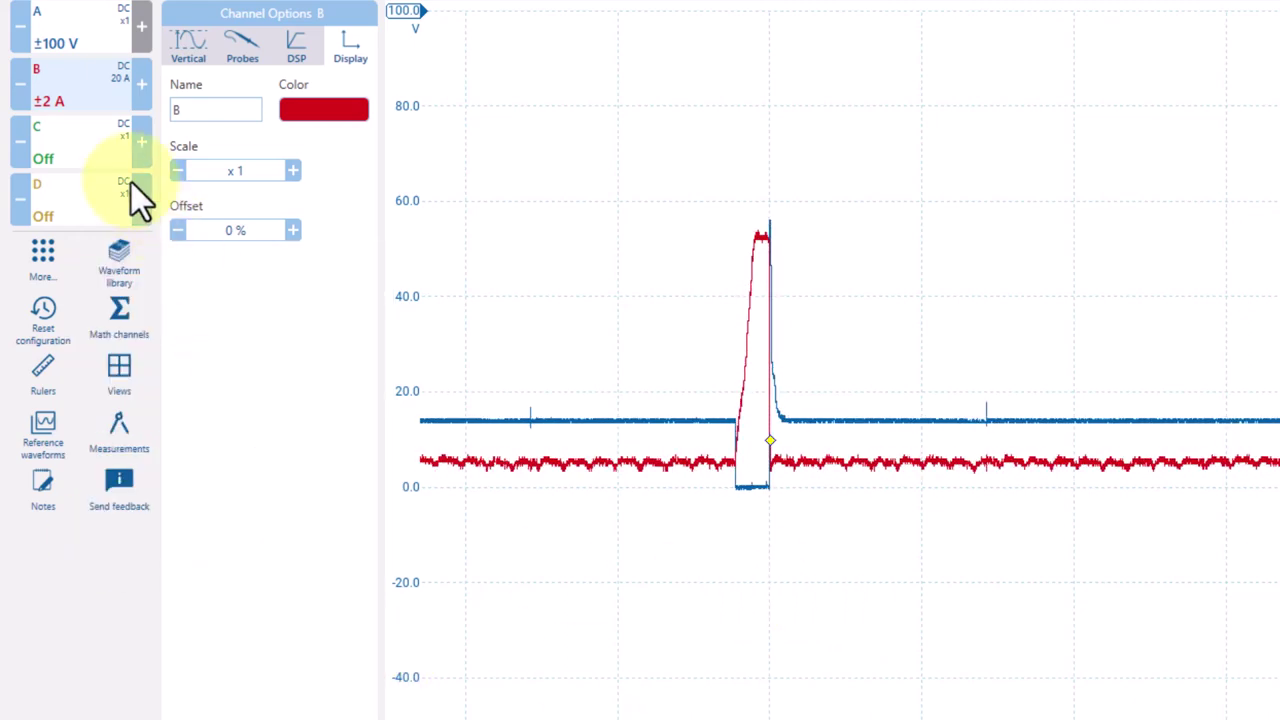
- Put channels C and D on automatic range
{"action": "left_click", "coordinate": [78, 158]}
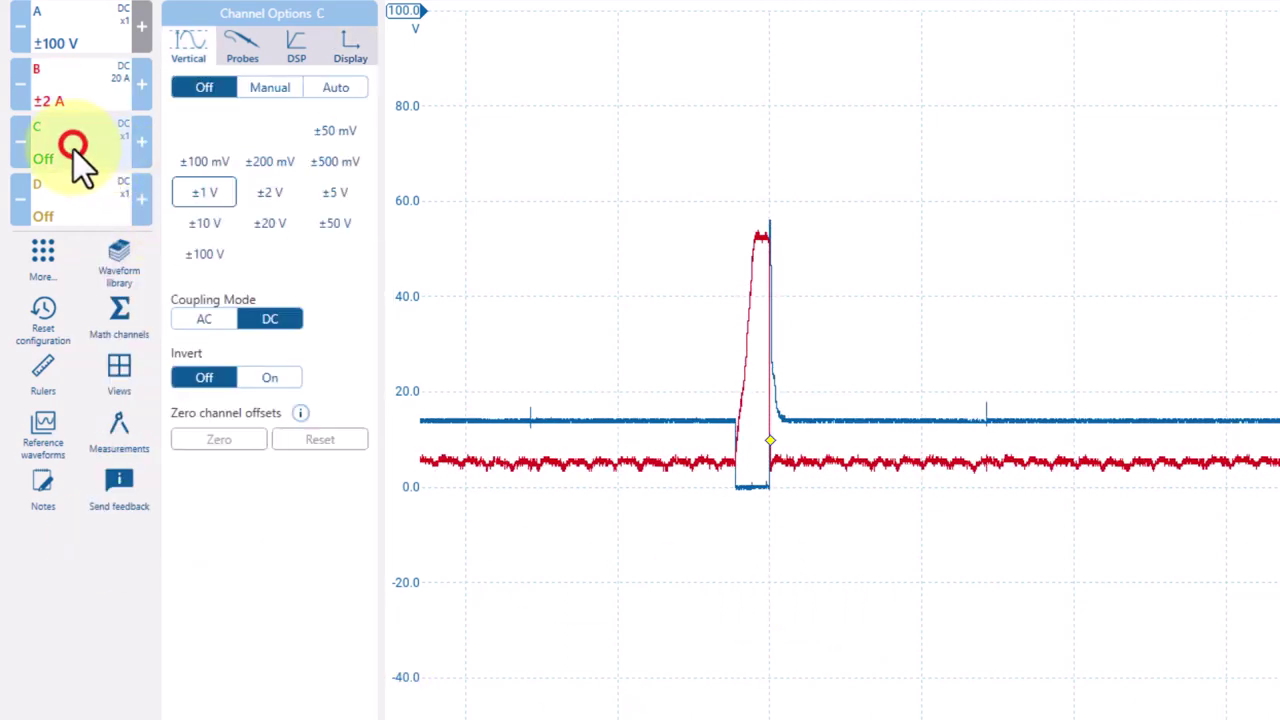
{"action": "left_click", "coordinate": [339, 88]}
{"action": "left_click", "coordinate": [86, 205]}
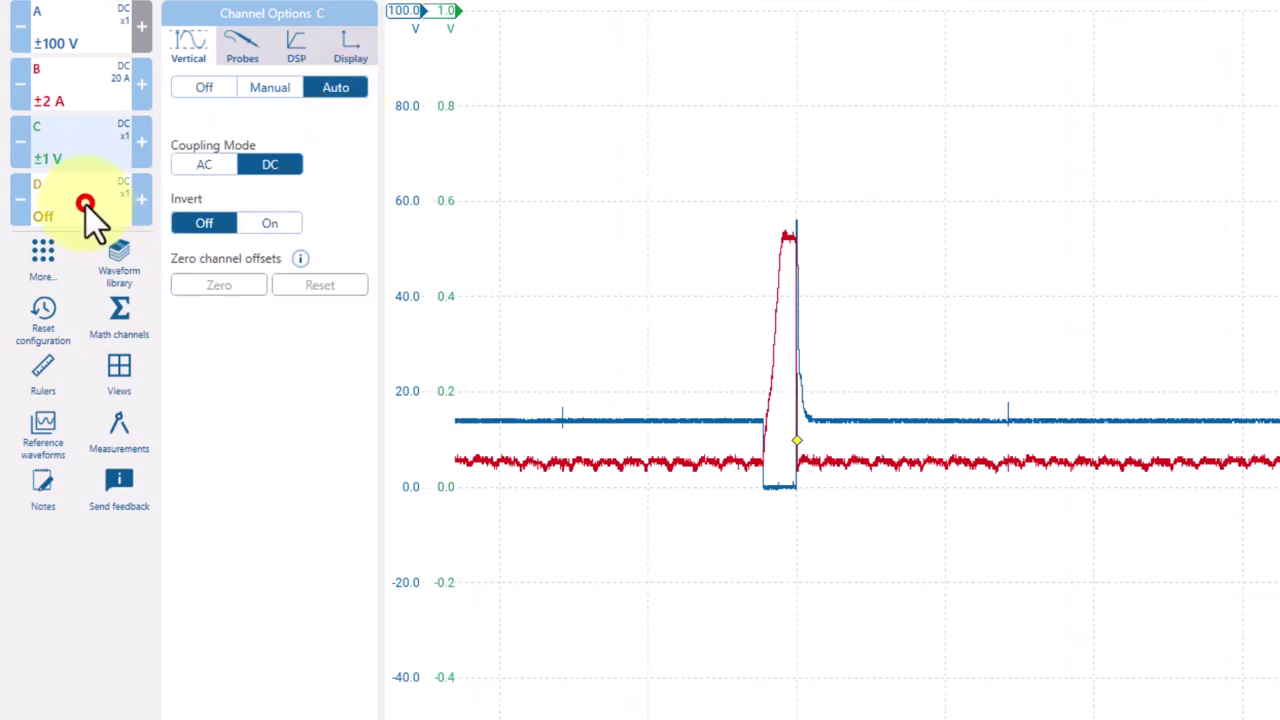
{"action": "left_click", "coordinate": [341, 88]}
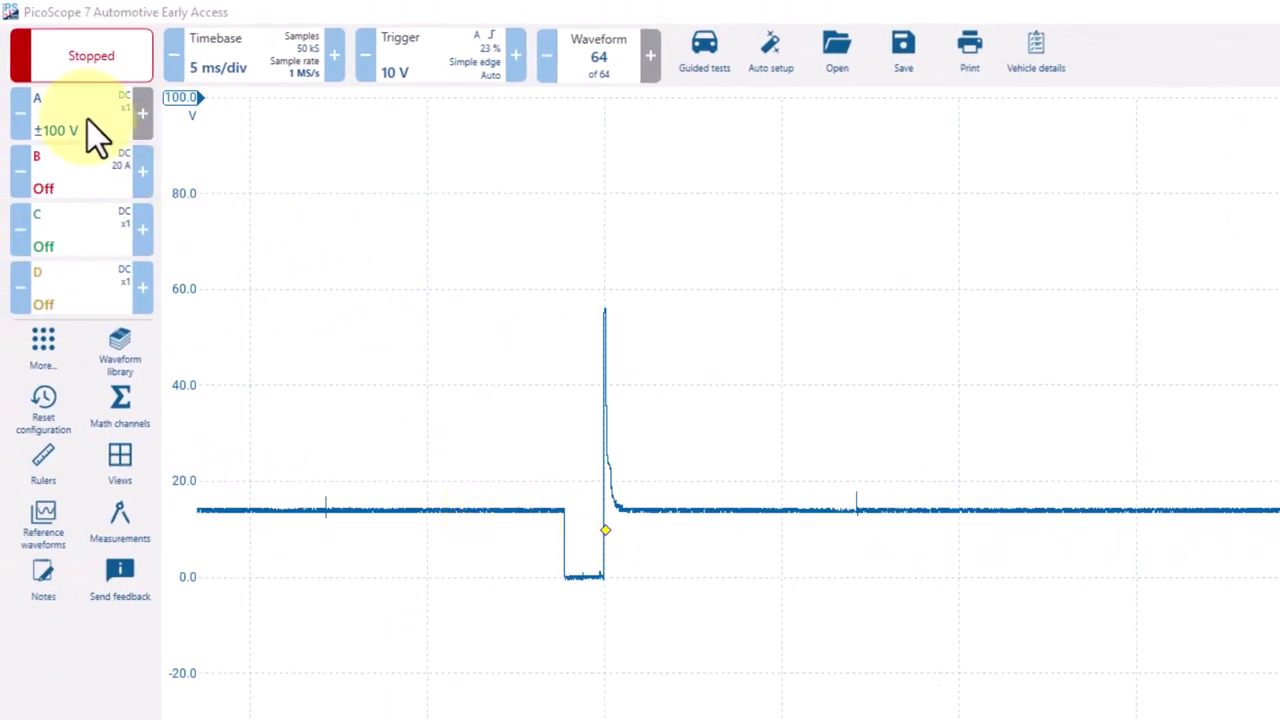
- Start live capture and switch channel A to ±50 V, then back to ±100 V
{"action": "left_click", "coordinate": [67, 113]}
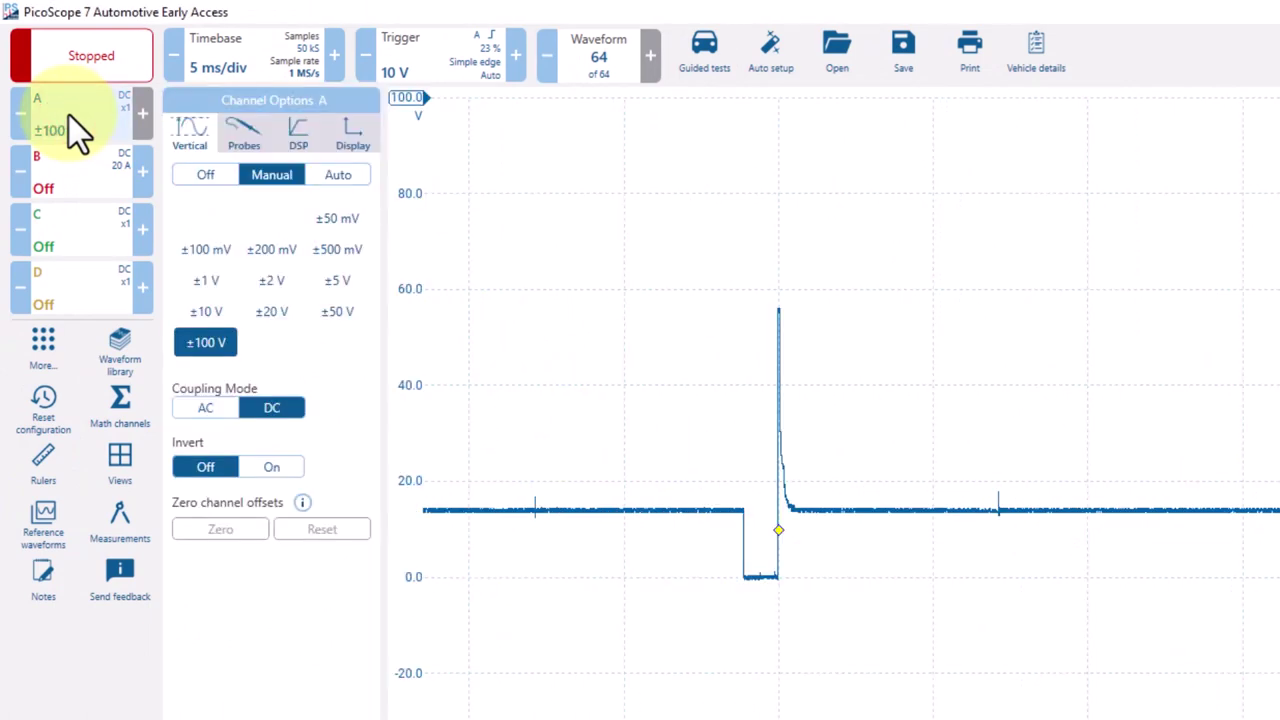
{"action": "key", "text": "space"}
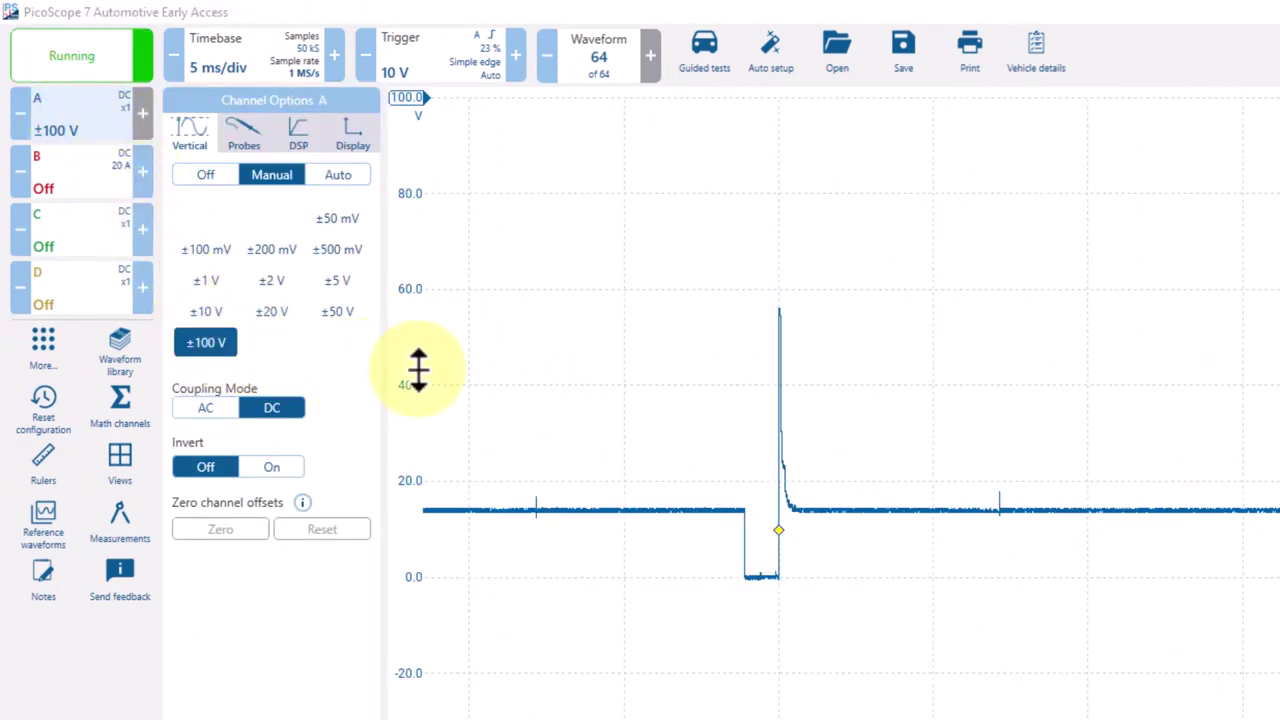
{"action": "left_click", "coordinate": [338, 313]}
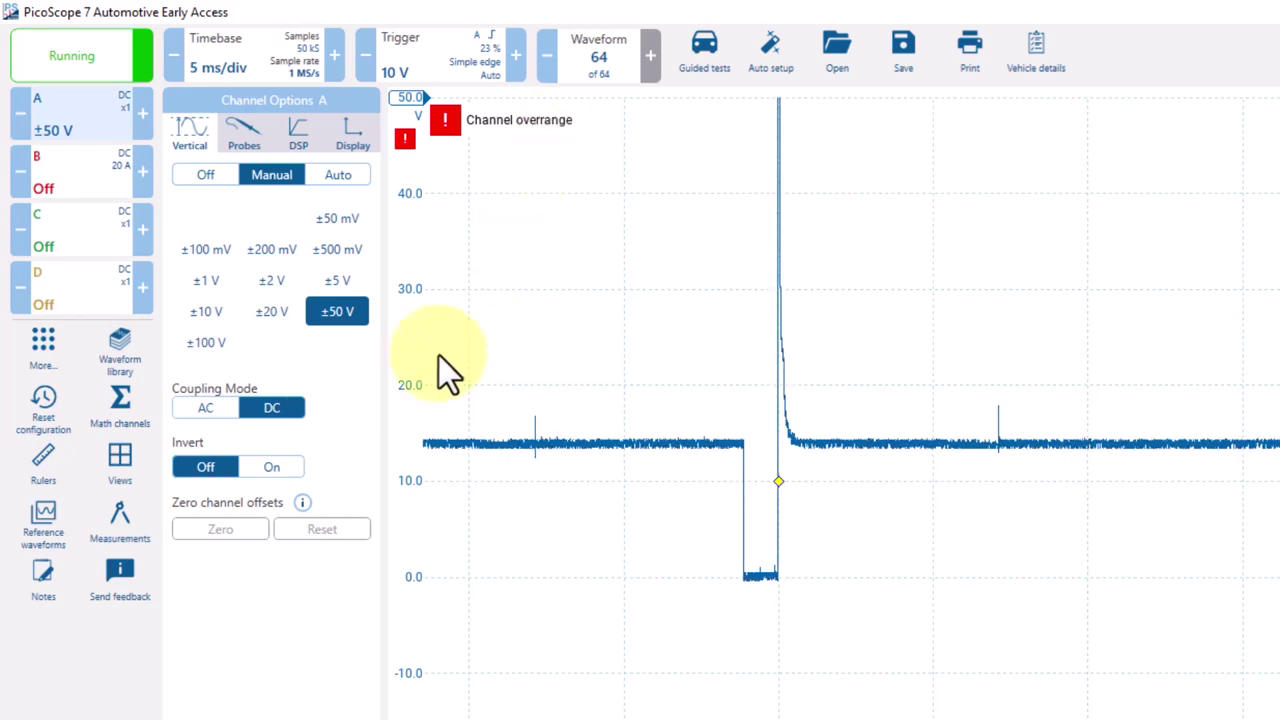
{"action": "left_click", "coordinate": [206, 342]}
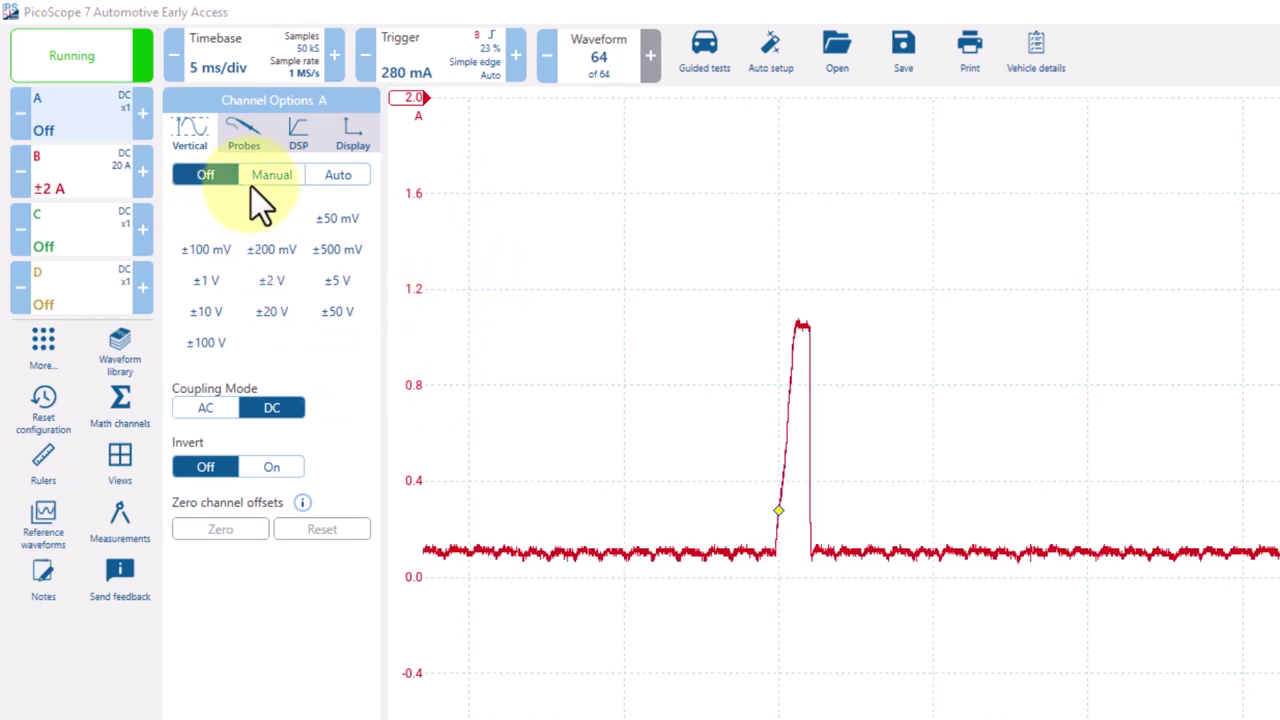
- Try channel B at ±5 A, ±10 A and ±1 A before settling on ±2 A
{"action": "left_click", "coordinate": [46, 177]}
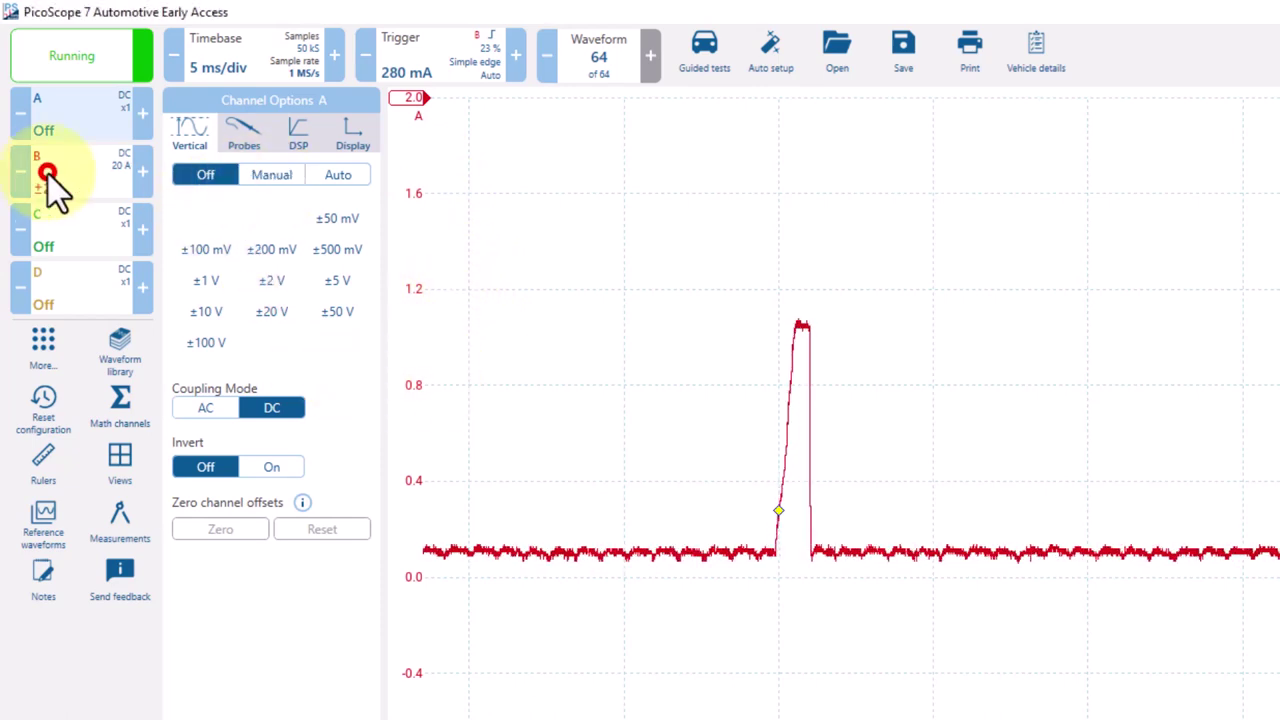
{"action": "left_click", "coordinate": [80, 182]}
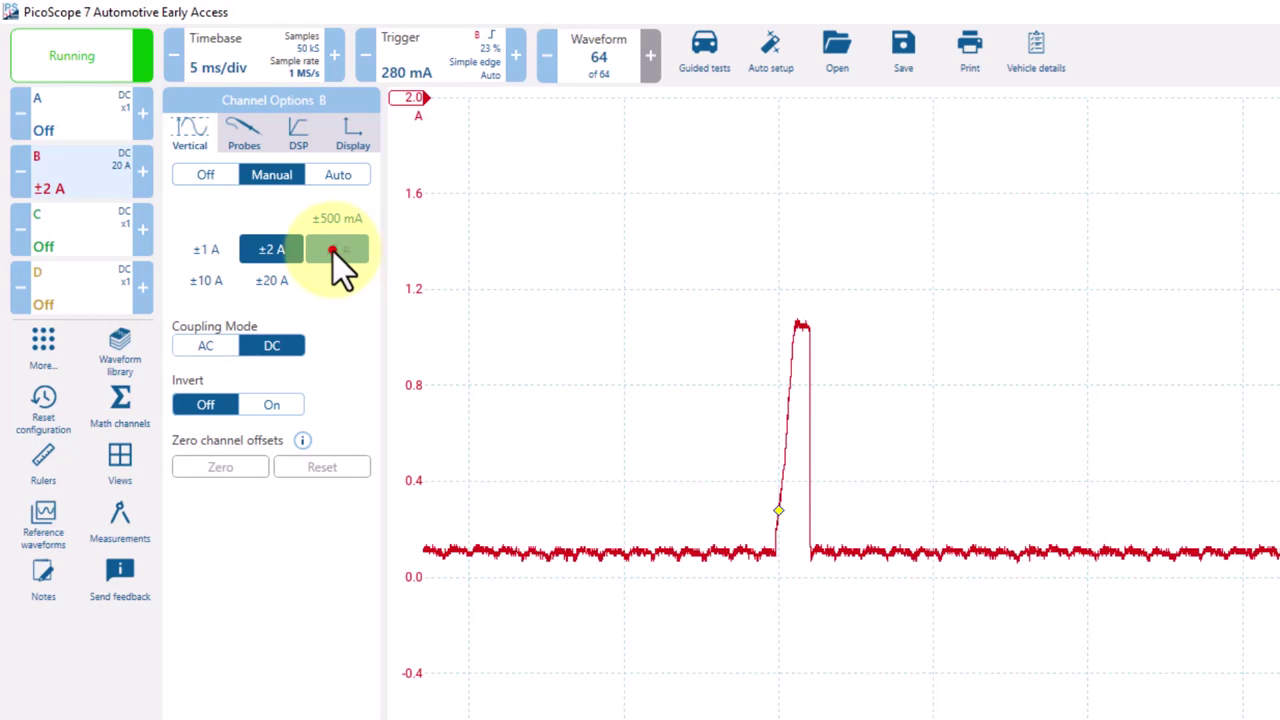
{"action": "left_click", "coordinate": [336, 252]}
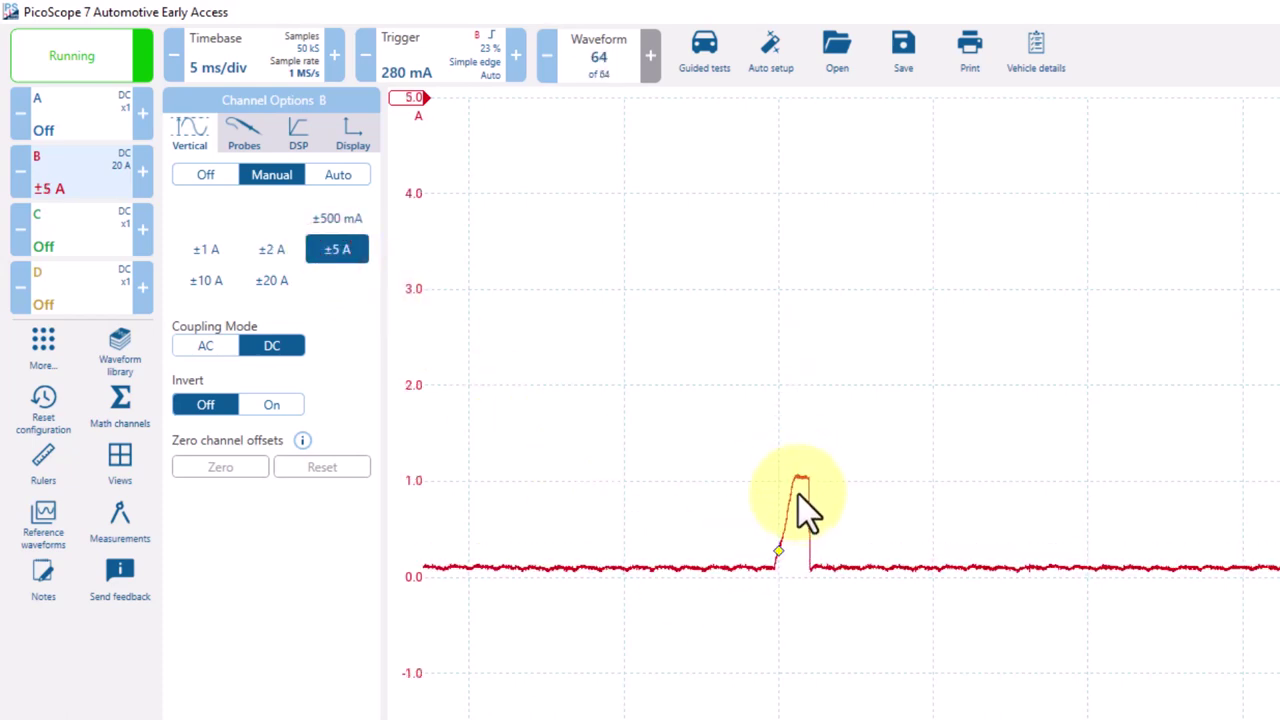
{"action": "left_click", "coordinate": [198, 284]}
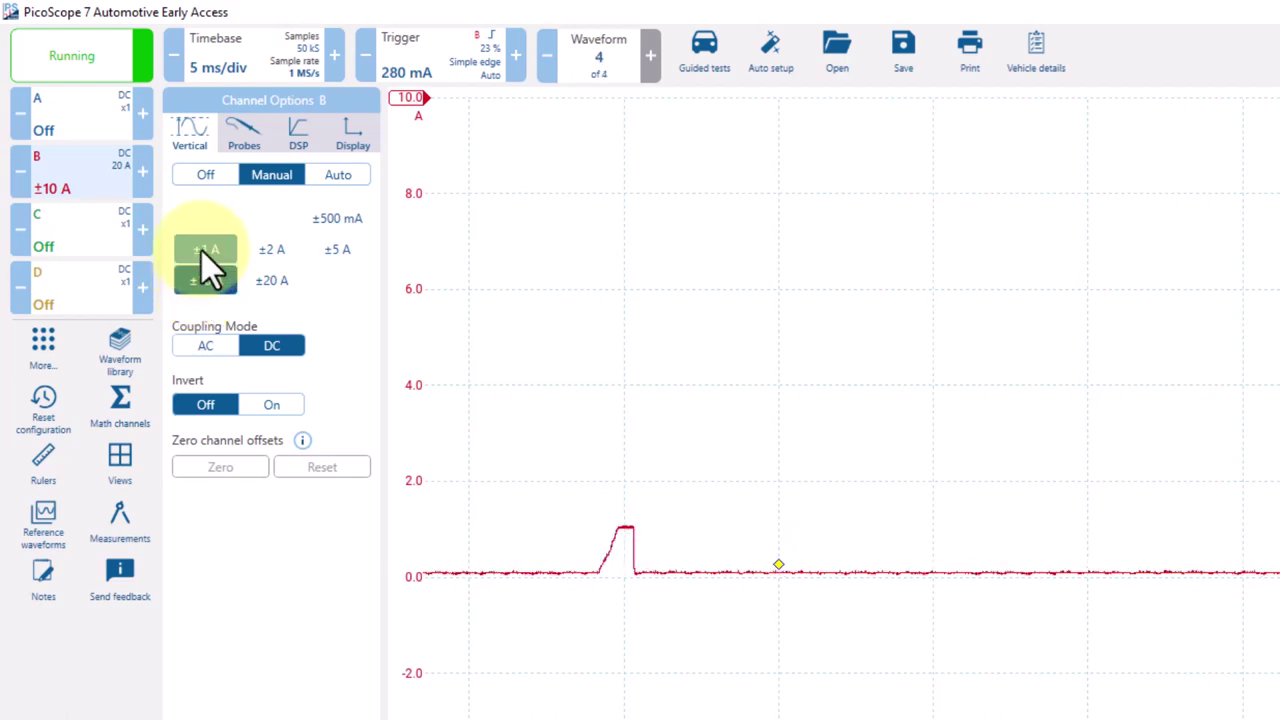
{"action": "left_click", "coordinate": [218, 255]}
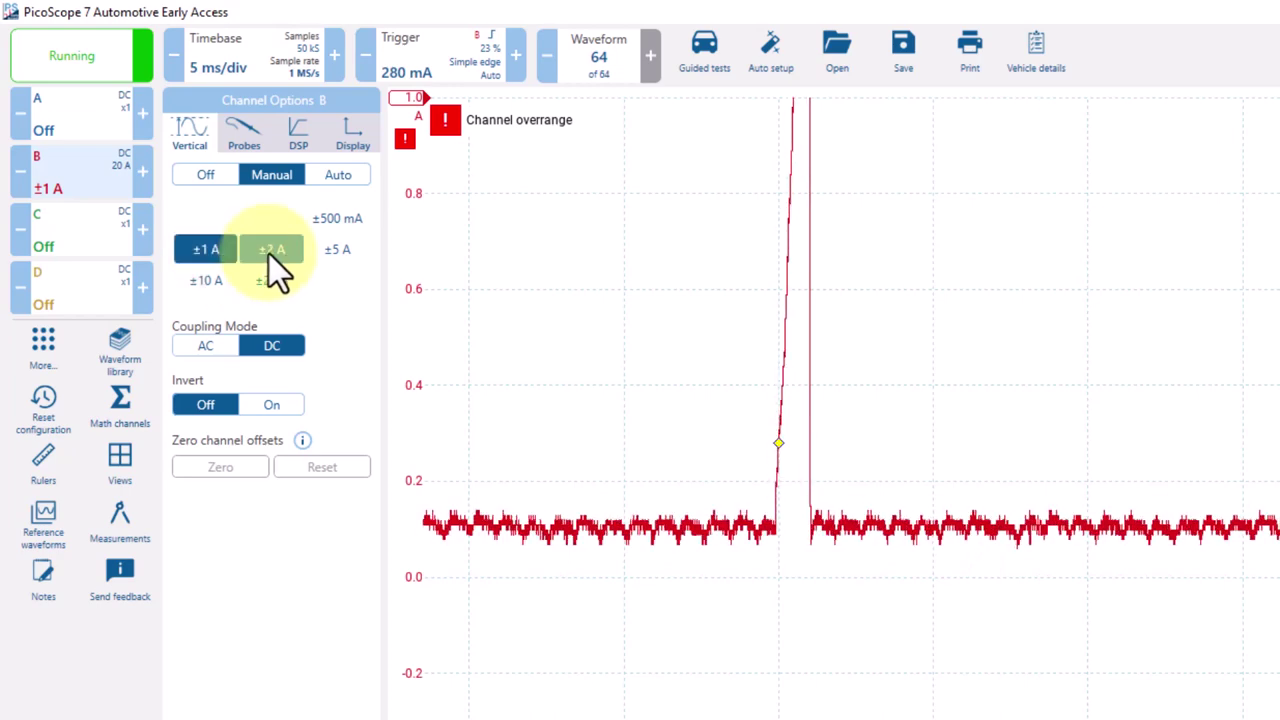
{"action": "left_click", "coordinate": [269, 254]}
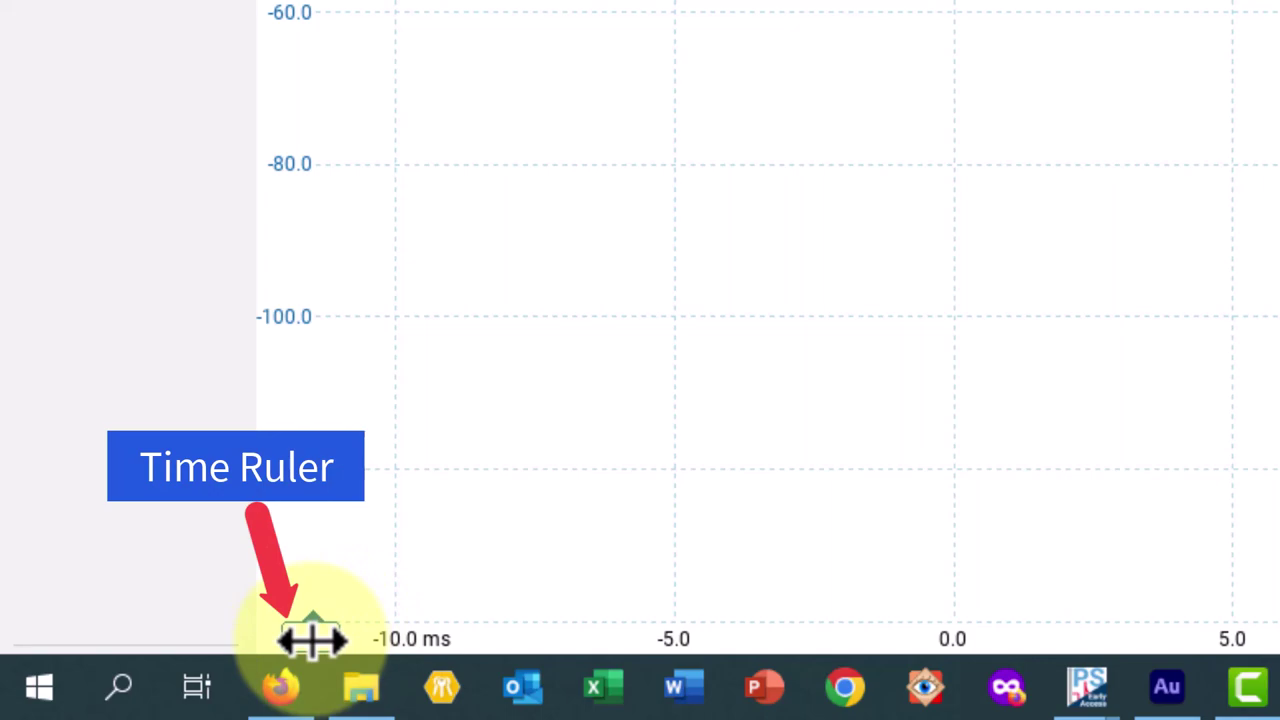
- Place time rulers on the injector switch-on and switch-off edges, reading a 1.15 ms width
{"action": "left_click_drag", "start_coordinate": [312, 640], "coordinate": [615, 572]}
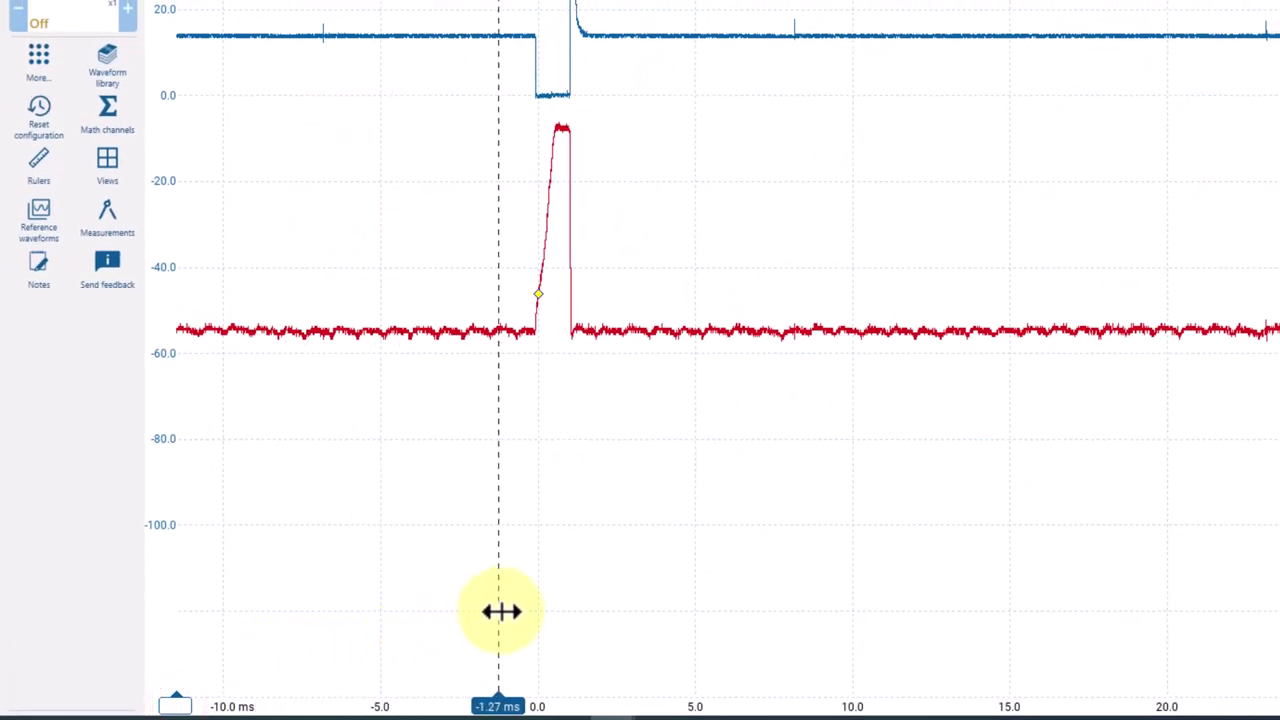
{"action": "left_click_drag", "start_coordinate": [520, 605], "coordinate": [537, 605]}
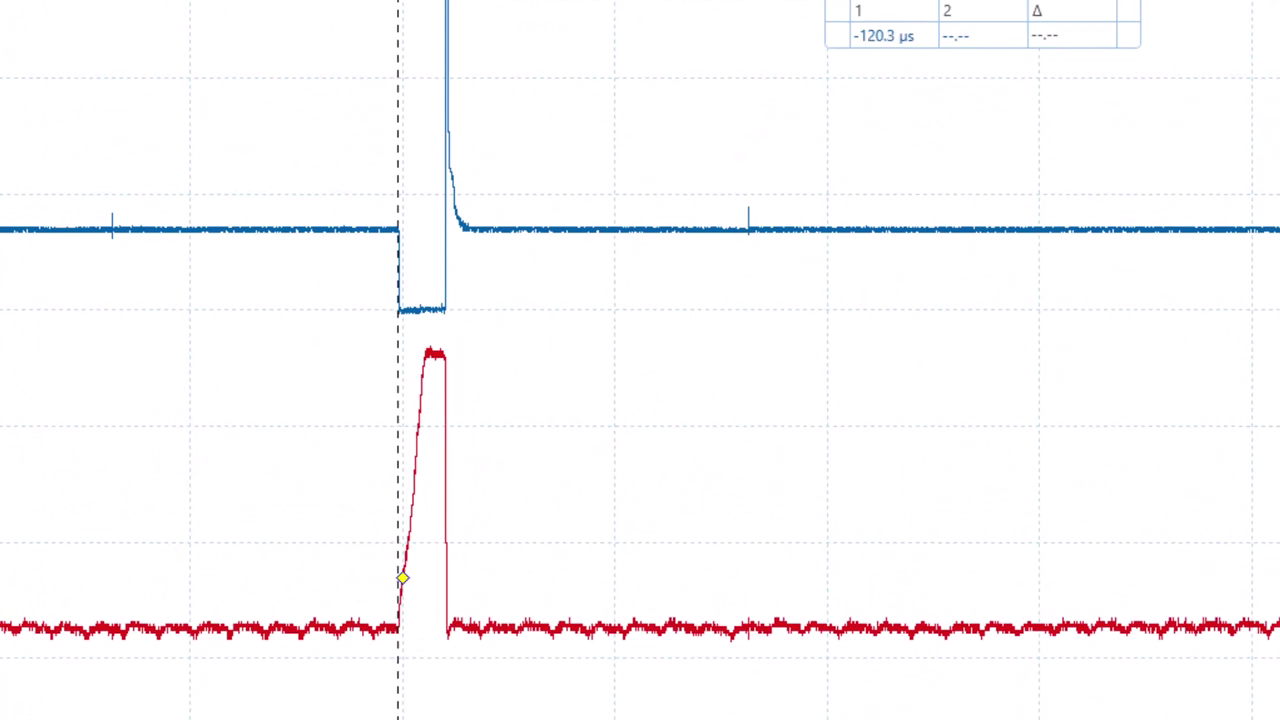
{"action": "left_click_drag", "start_coordinate": [398, 600], "coordinate": [398, 600]}
{"action": "left_click_drag", "start_coordinate": [5, 600], "coordinate": [447, 600]}
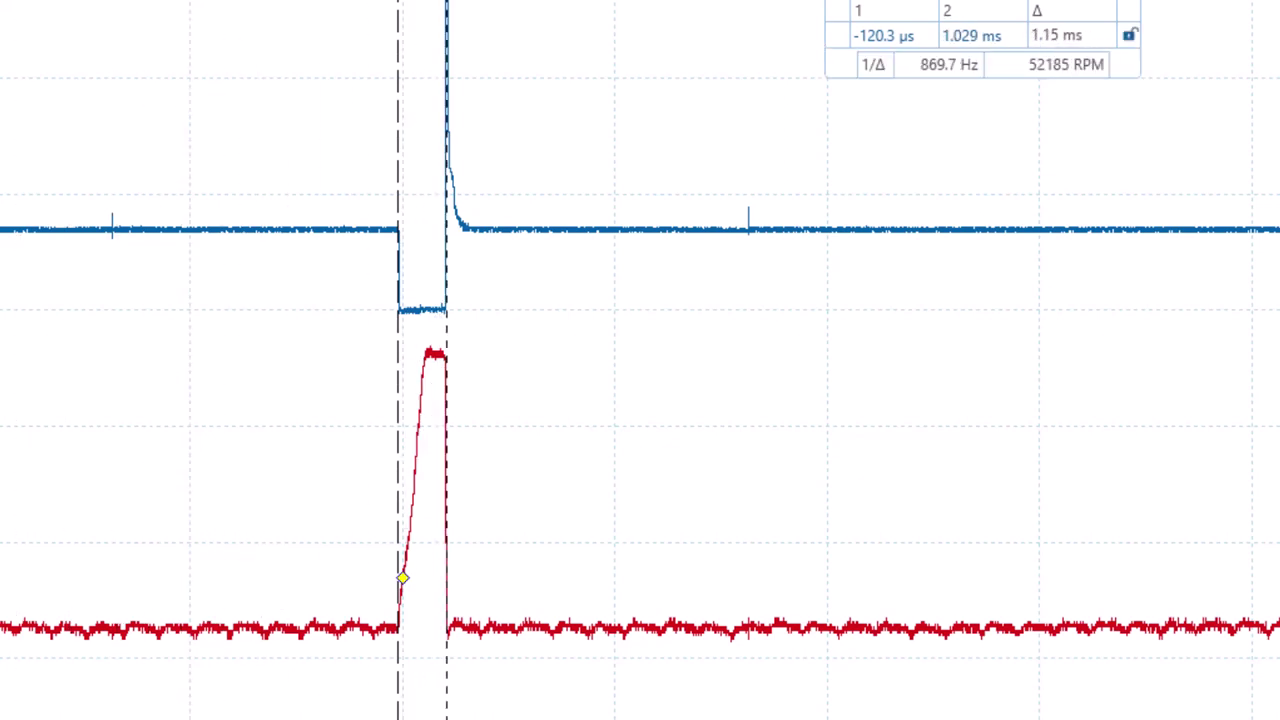
- Drag the Rulers panel from the top-right corner to the middle of the graph
{"action": "left_click_drag", "start_coordinate": [985, 2], "coordinate": [634, 289]}
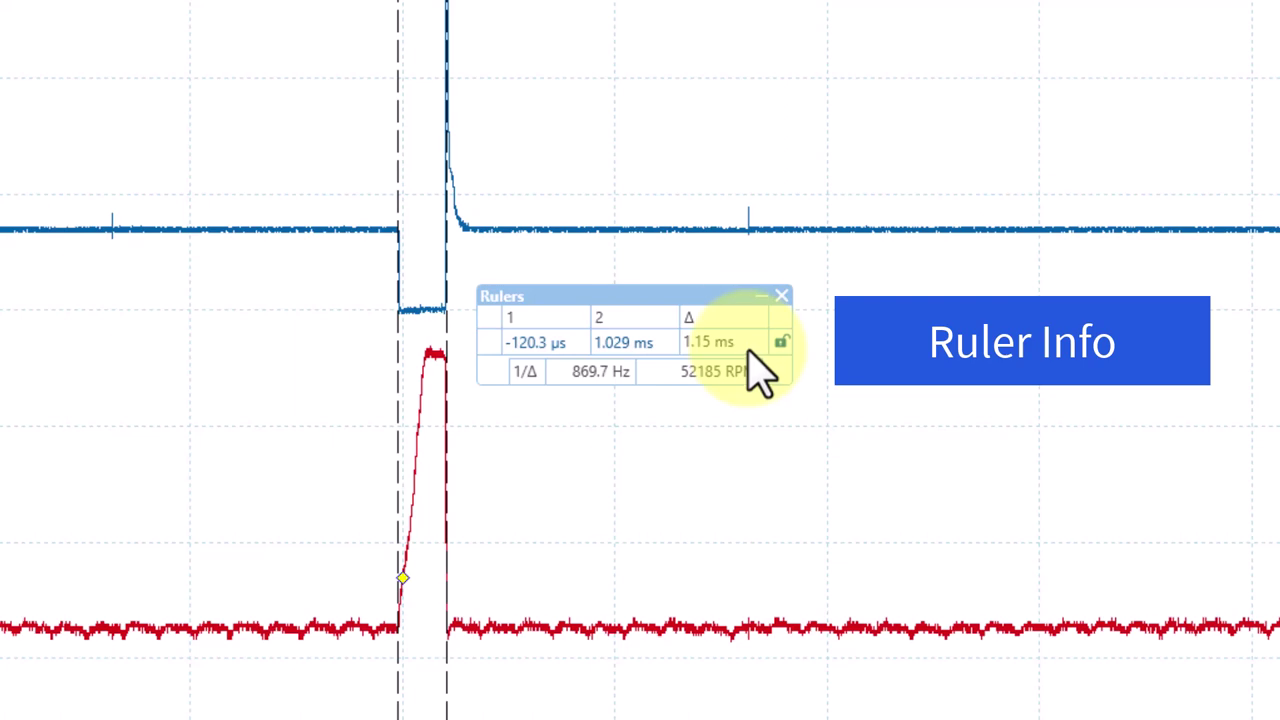
{"action": "left_click", "coordinate": [737, 294]}
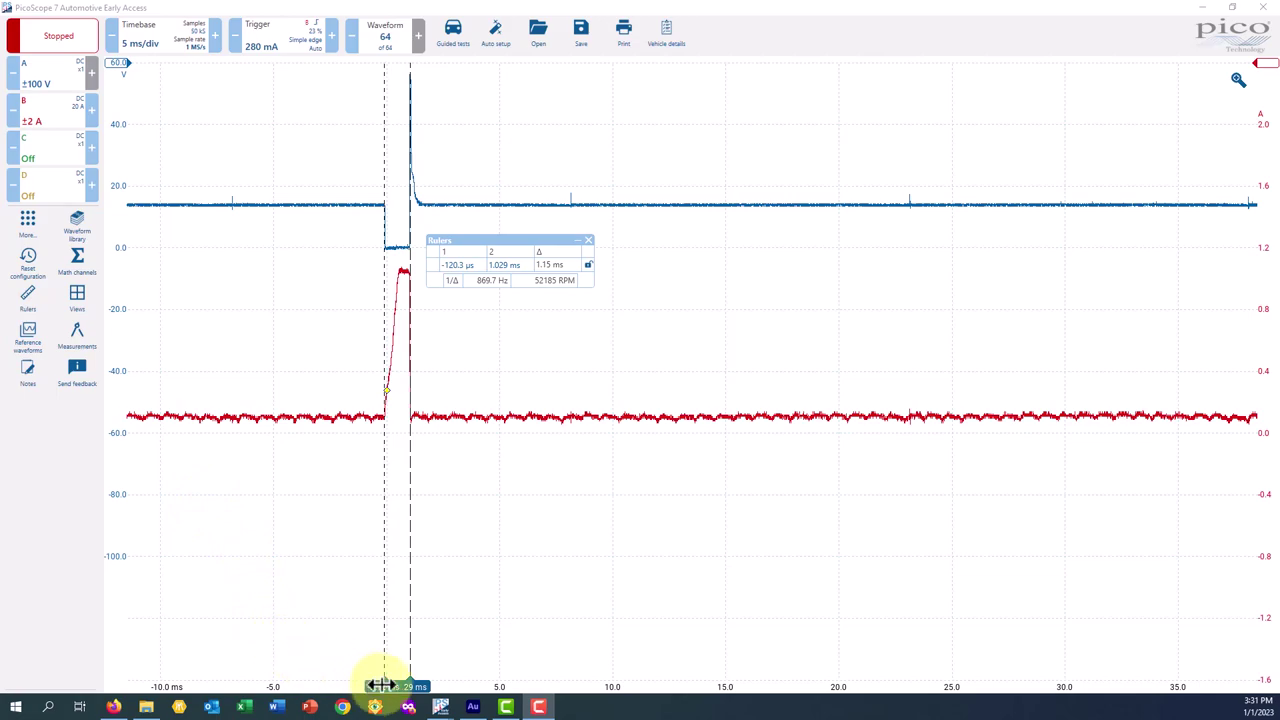
- Drag ruler 1 off the time axis, leaving only the 1.029 ms ruler
{"action": "left_click_drag", "start_coordinate": [382, 686], "coordinate": [67, 671]}
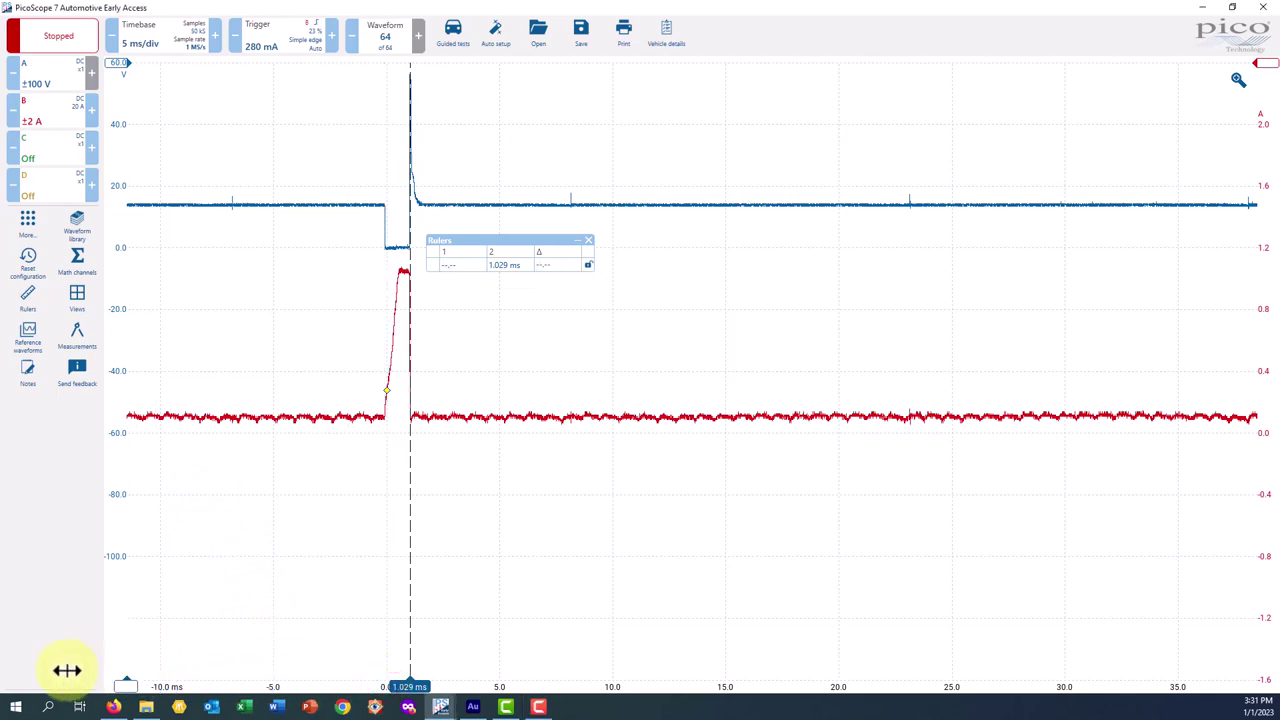